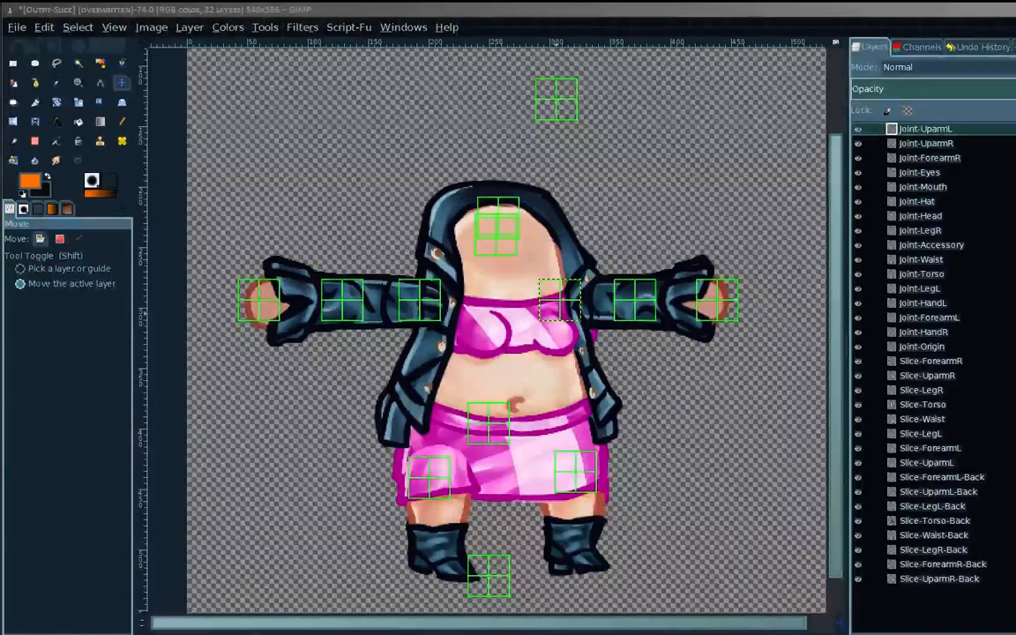
Run the Export Layer Offsets filter on the Outfit-Slice image
scroll(507, 327, up, 3)
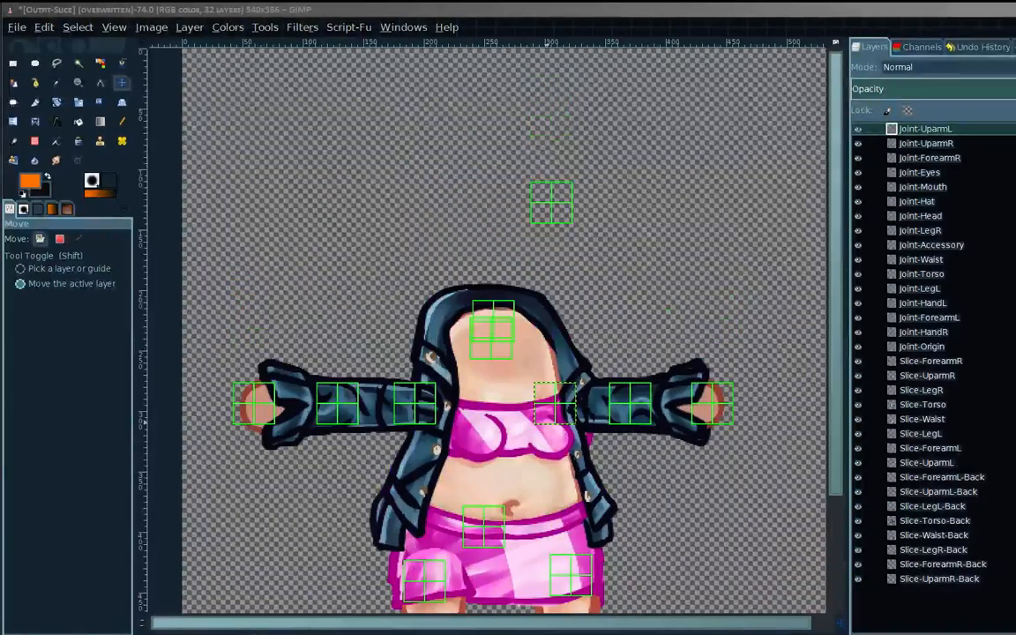
scroll(507, 327, down, 3)
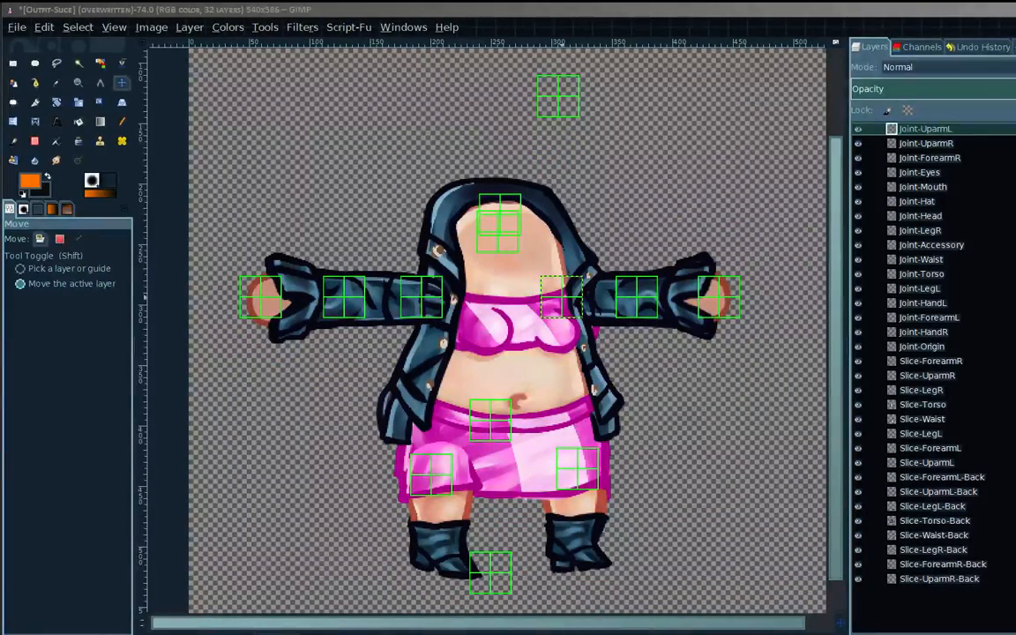
scroll(507, 326, down, 1)
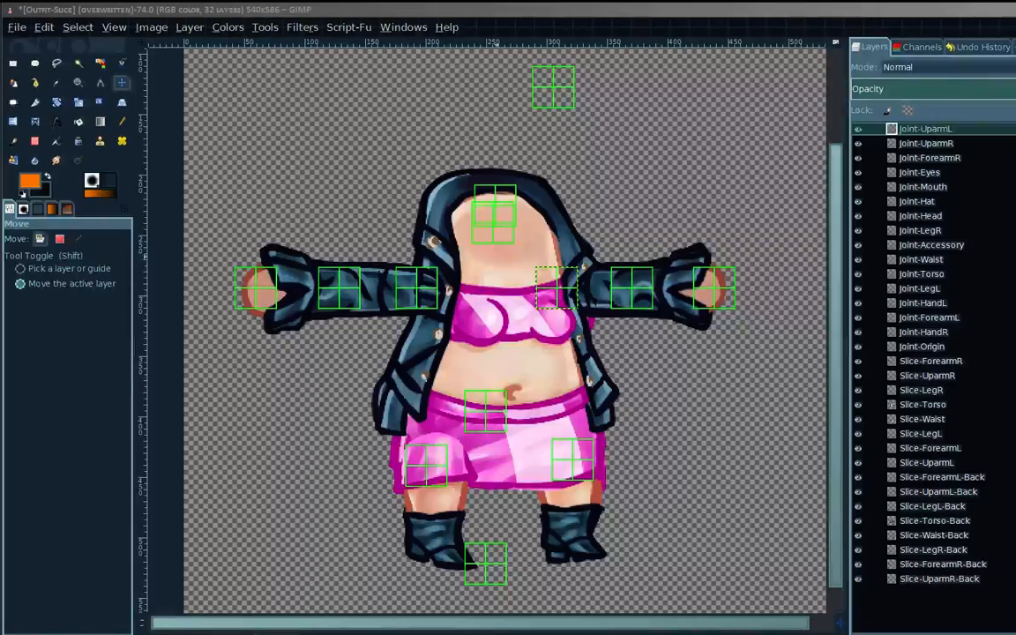
key(alt+r)
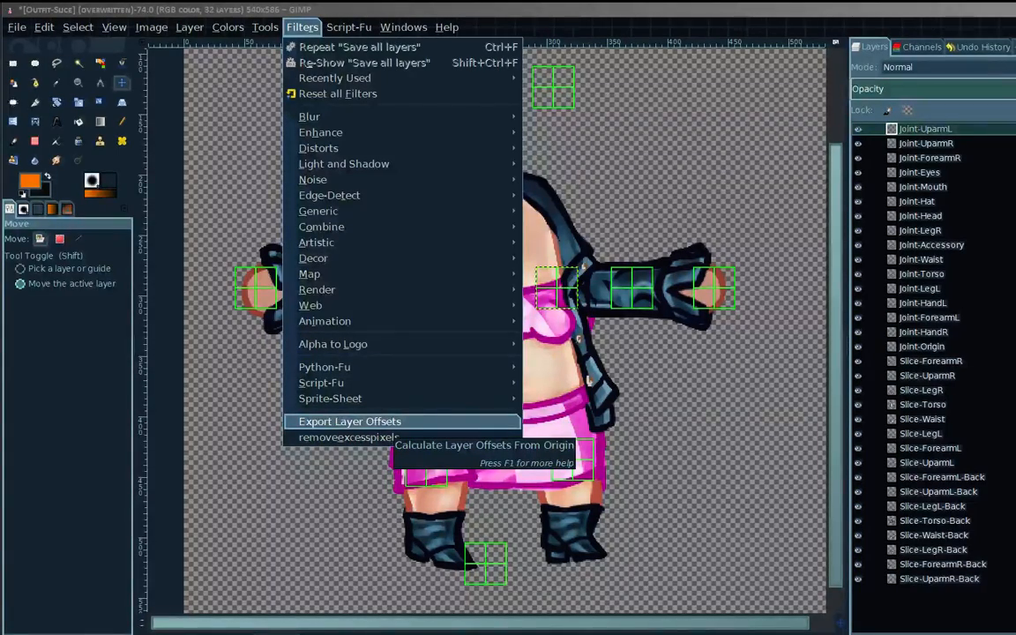
key(Return)
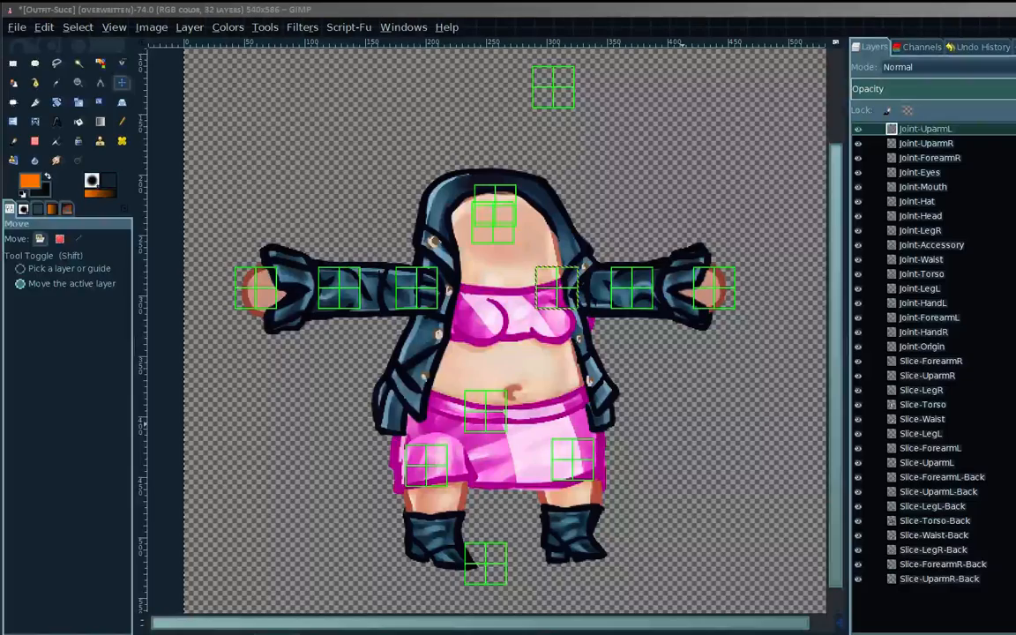
Step through the whole layer stack from Joint-UparmL to Slice-UparmR-Back
key(Down)
key(Down)
key(Down)
key(Down)
key(Down)
key(Down)
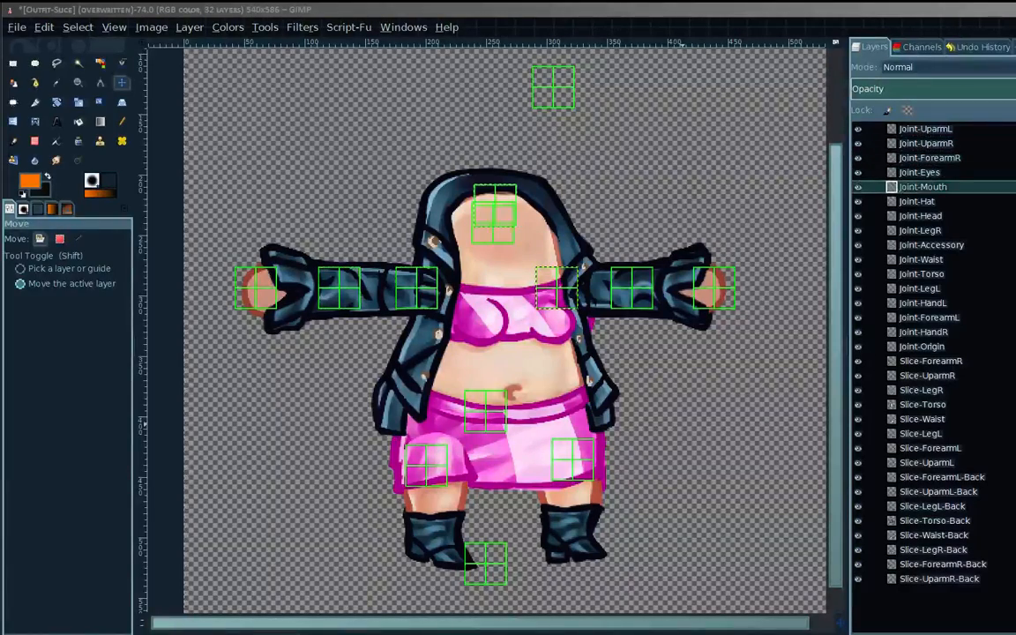
key(Down)
key(Down)
key(Down)
key(Down)
key(Down)
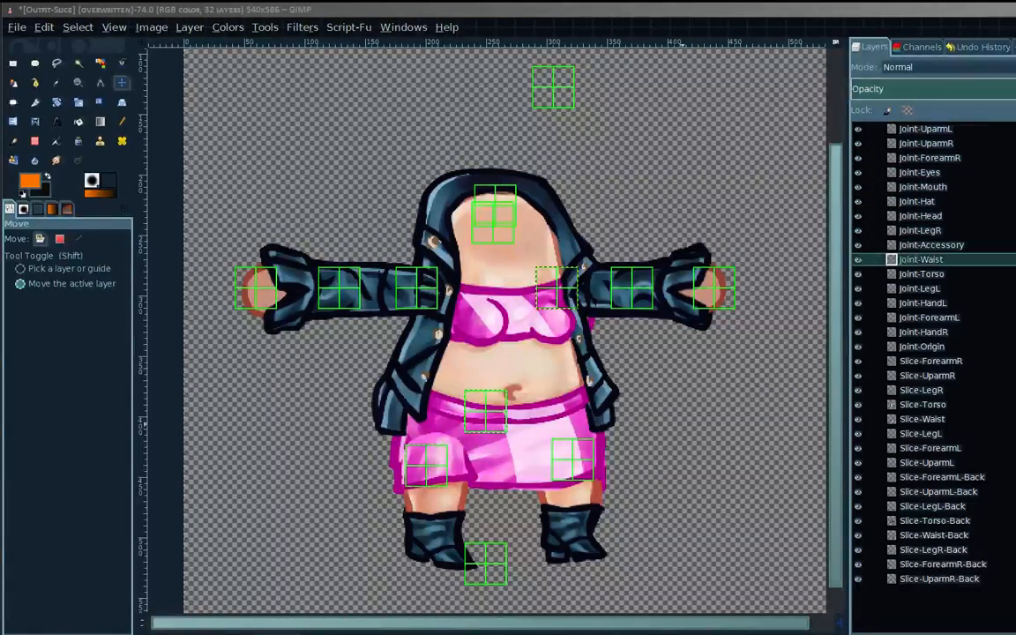
key(Down)
key(Down)
key(Down)
key(Down)
key(Down)
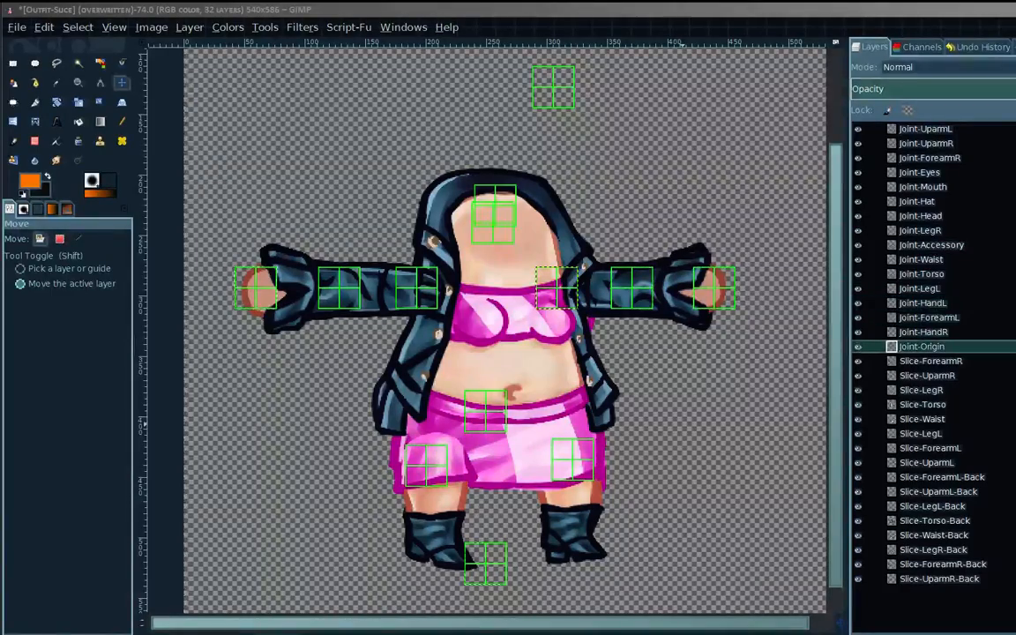
key(Down)
key(Down)
key(Down)
key(Down)
key(Down)
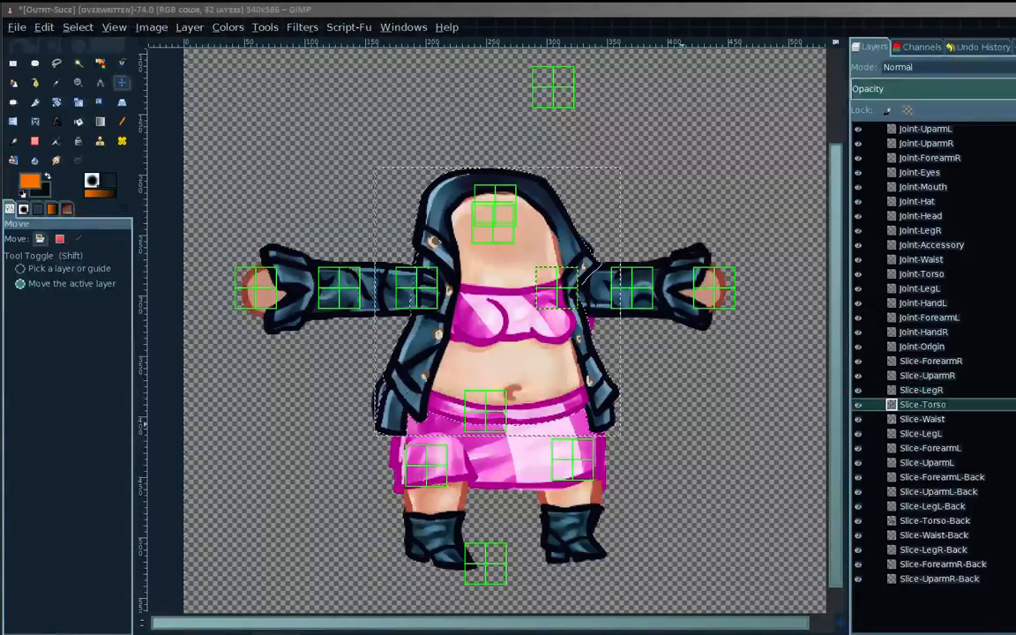
key(Down)
key(Down)
key(Down)
key(Down)
key(Down)
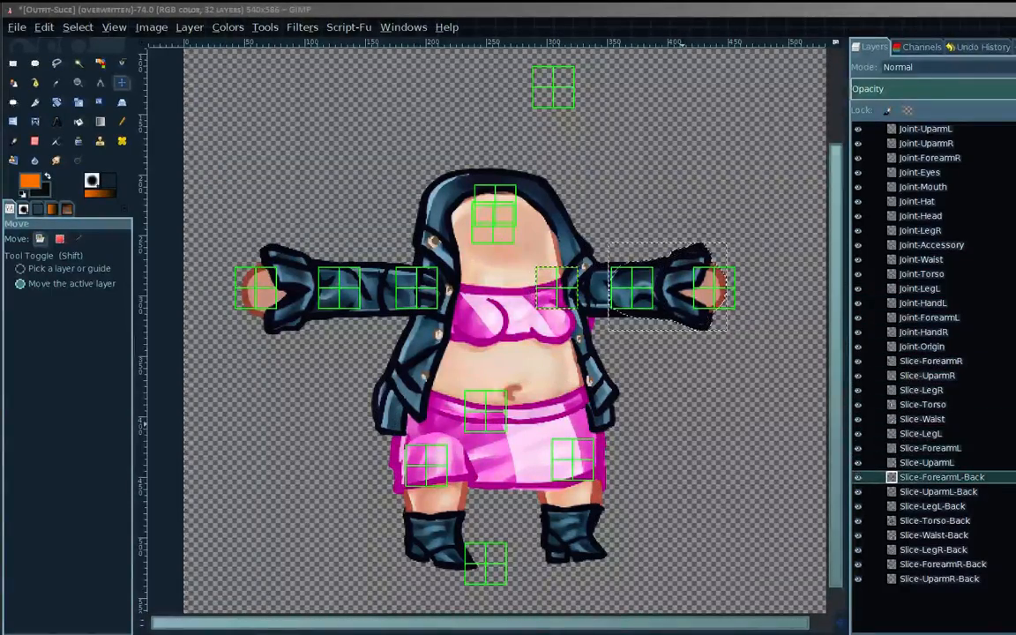
key(Down)
key(Down)
key(Down)
key(Down)
key(Down)
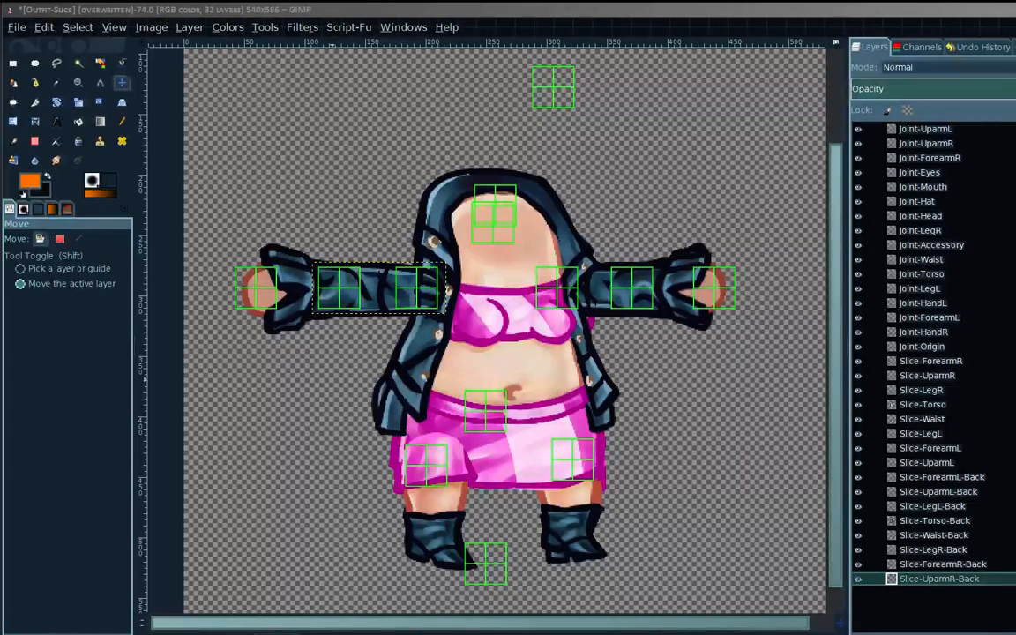
Save all layers as separate PNG files, keeping the ~~~~.png name template and leaving Rename off
key(alt+f)
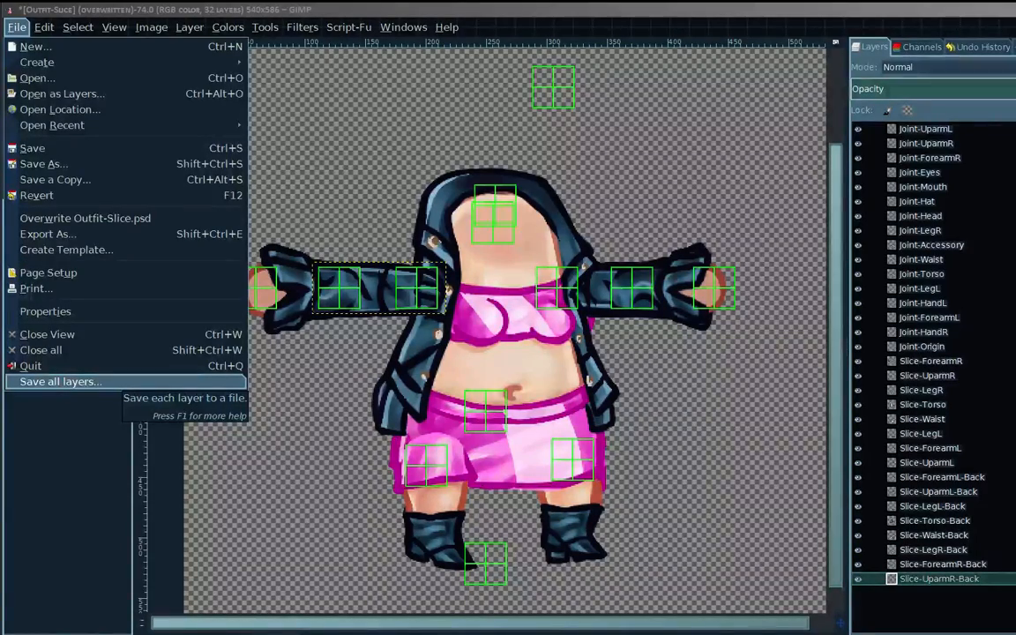
click(115, 381)
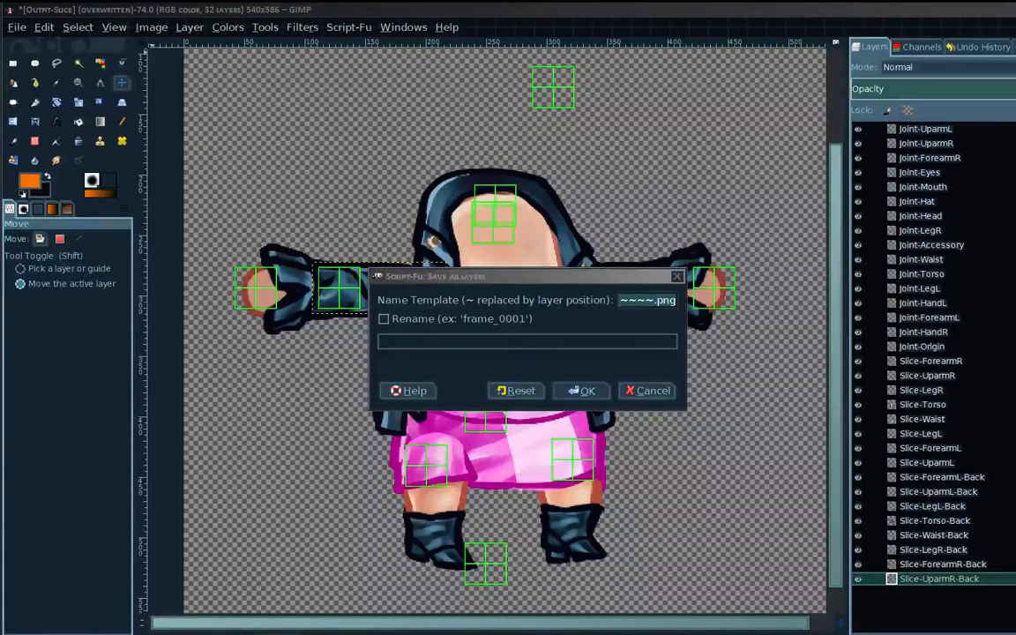
click(581, 390)
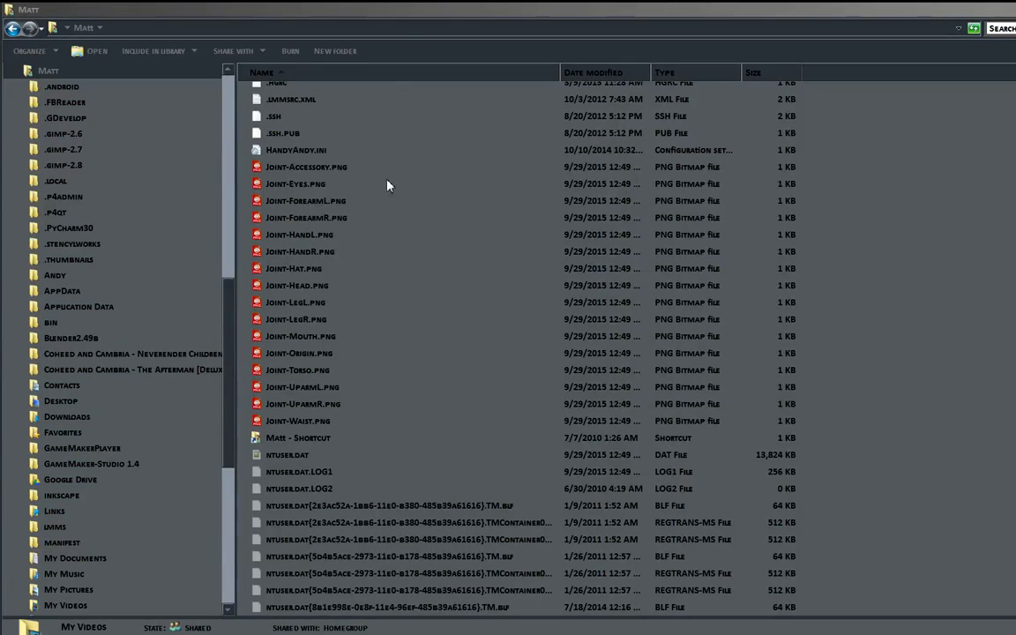
In the file explorer, sort the user folder by date modified and select the exported Joint and Slice PNG files to review them
drag(419, 169, 316, 425)
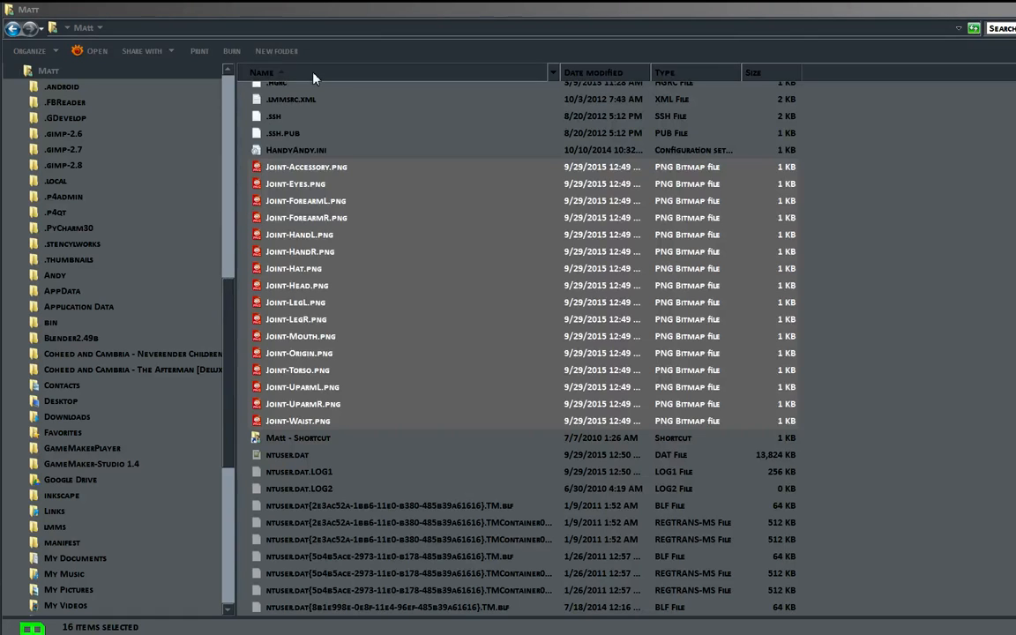
click(281, 69)
click(609, 74)
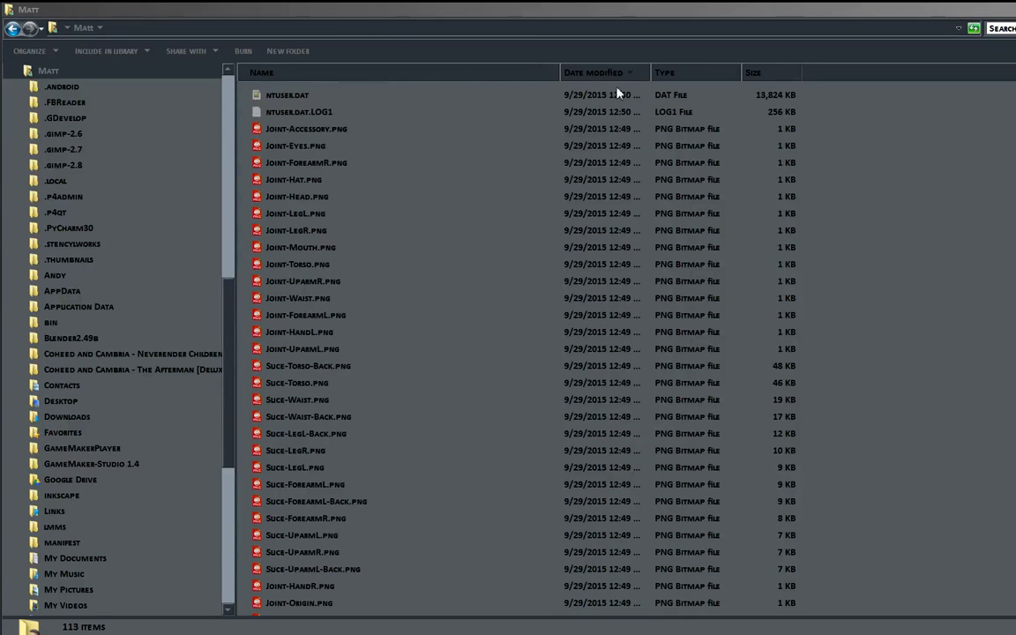
drag(399, 126, 318, 270)
scroll(317, 272, down, 8)
scroll(379, 297, up, 8)
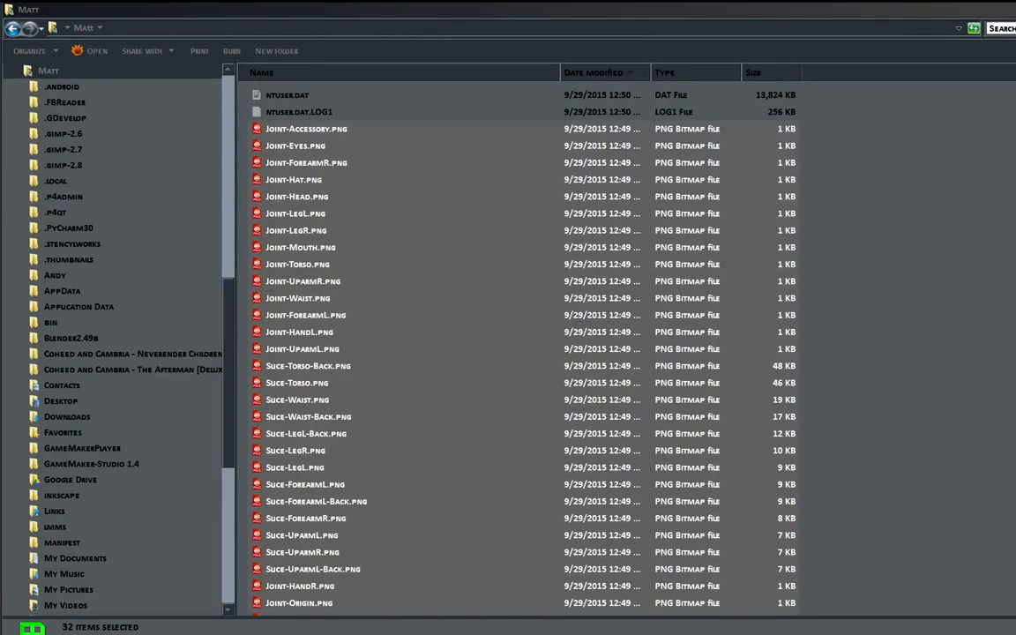
scroll(362, 265, down, 2)
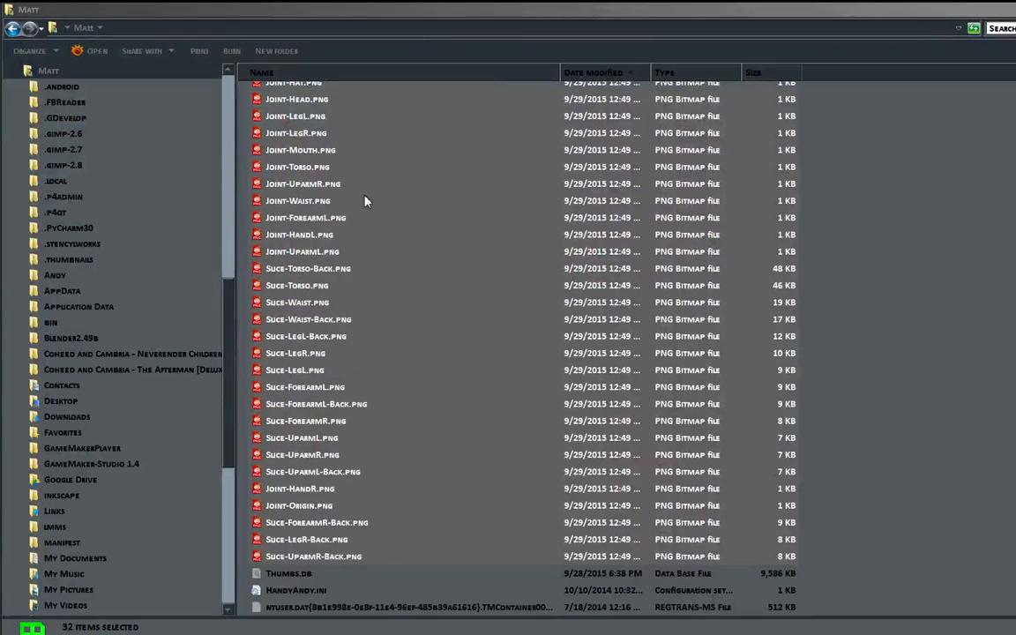
scroll(366, 201, up, 1)
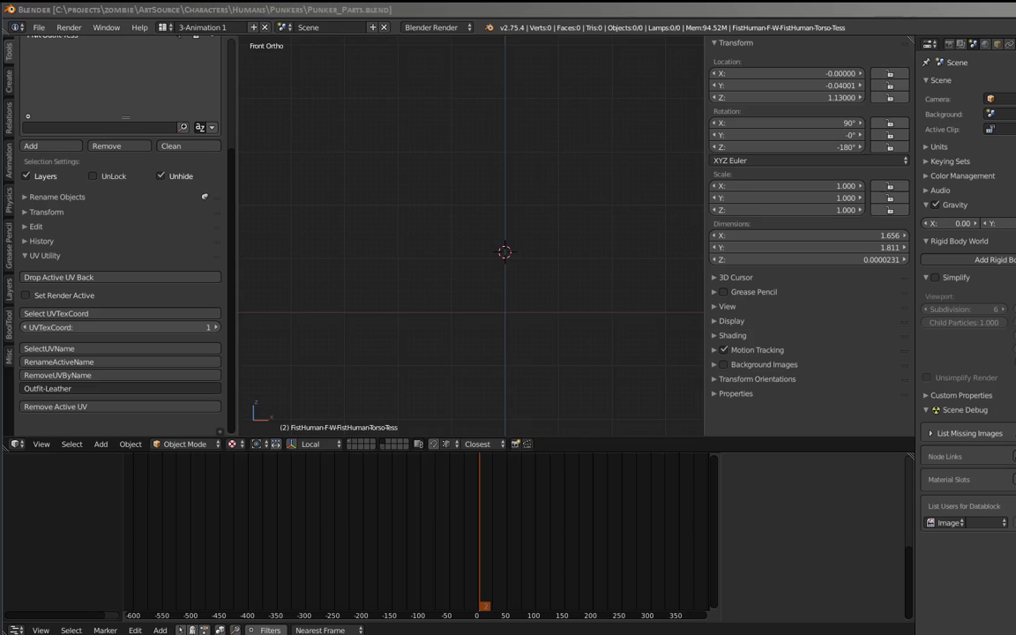
Switch to Blender, start an Images as Planes import and browse to the user folder that holds the exported PNGs
key(KP_Decimal)
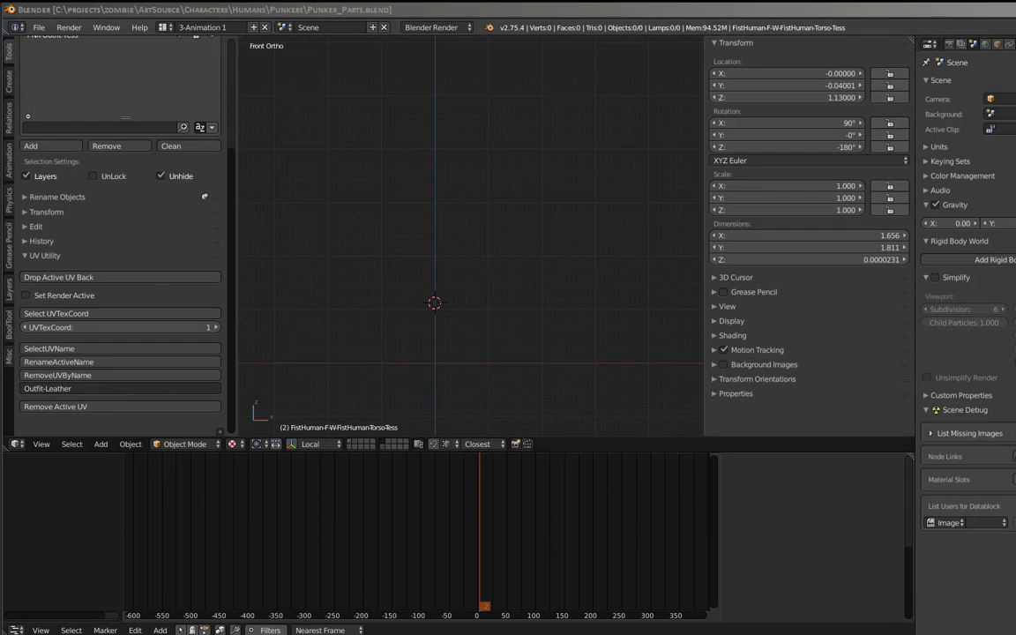
click(39, 27)
mouse_move(58, 246)
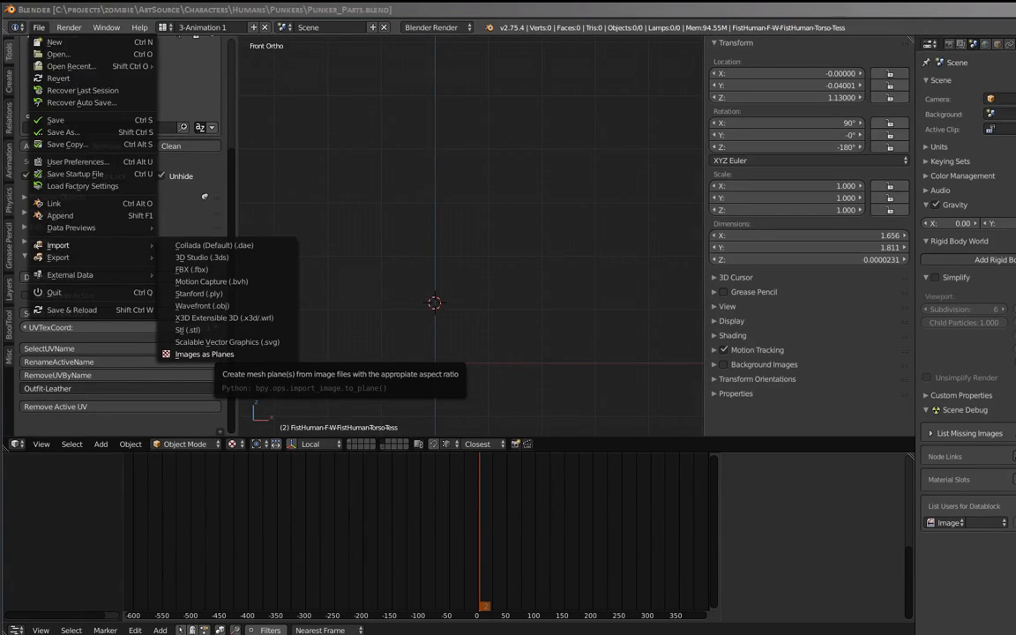
click(203, 354)
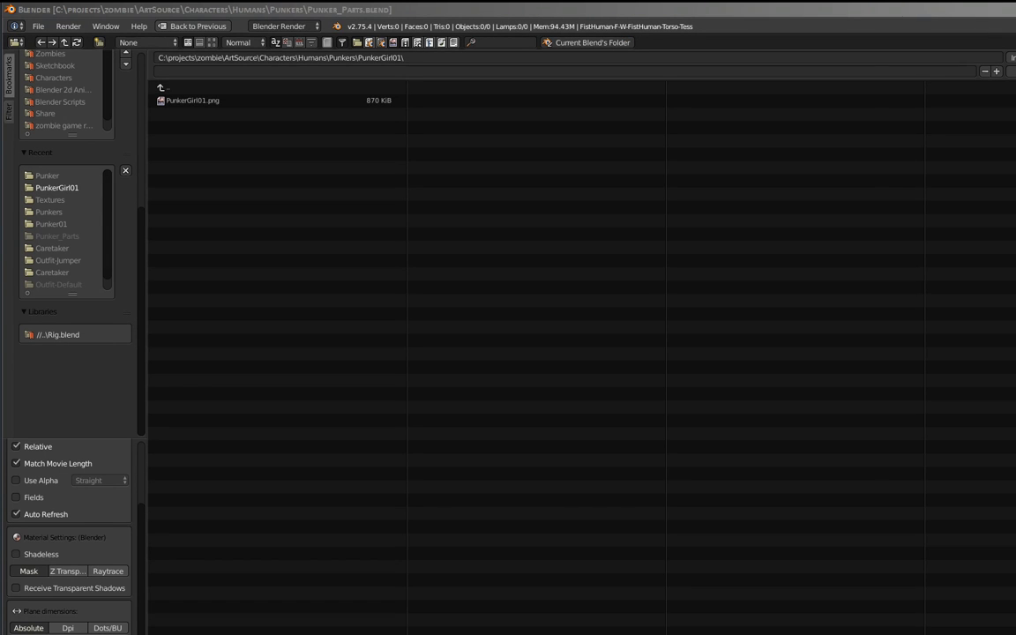
scroll(66, 247, up, 5)
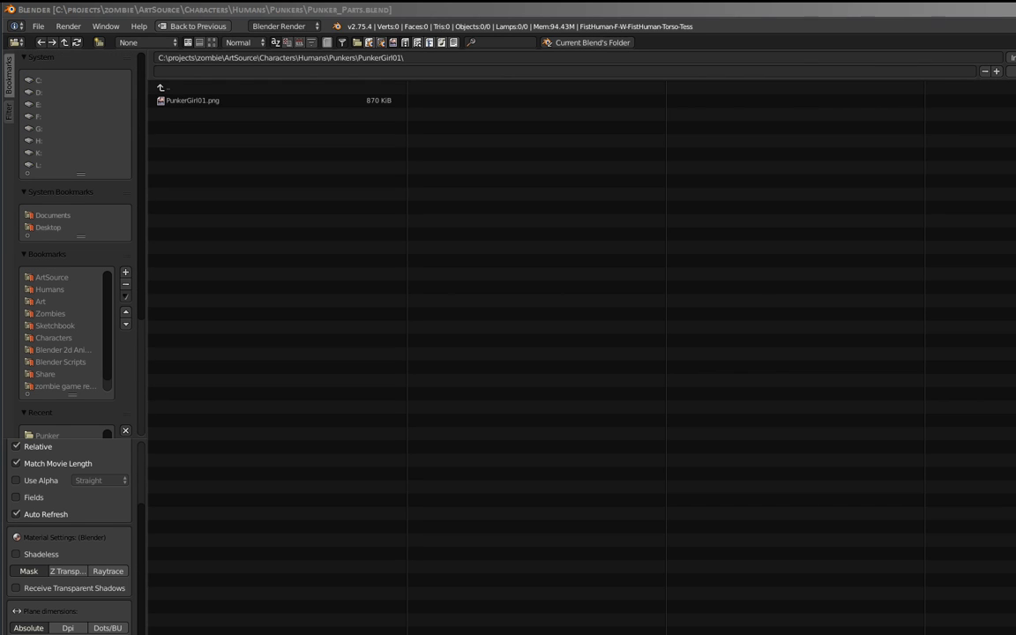
click(55, 326)
key(BackSpace)
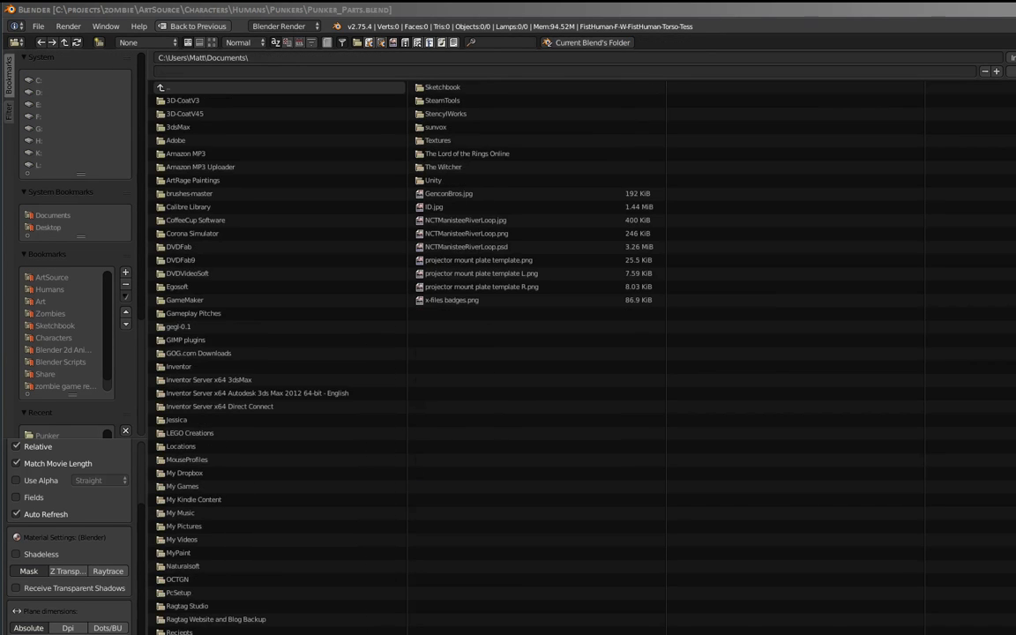
key(BackSpace)
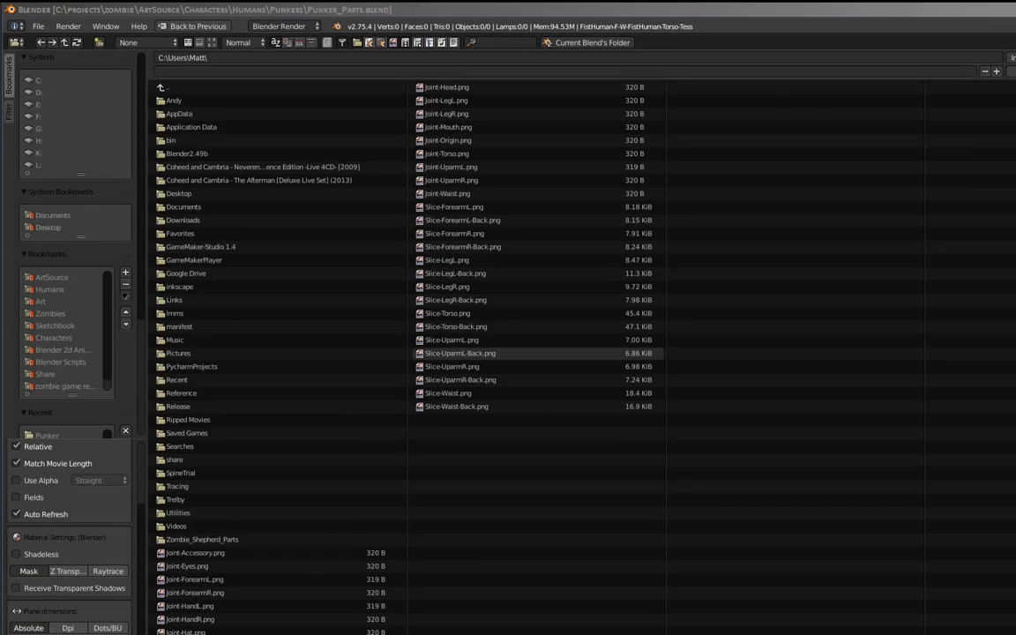
Import all Joint and Slice PNGs as planes with straight alpha, shadeless Z Transparency materials and Dots/BU plane dimensions
drag(697, 423, 490, 81)
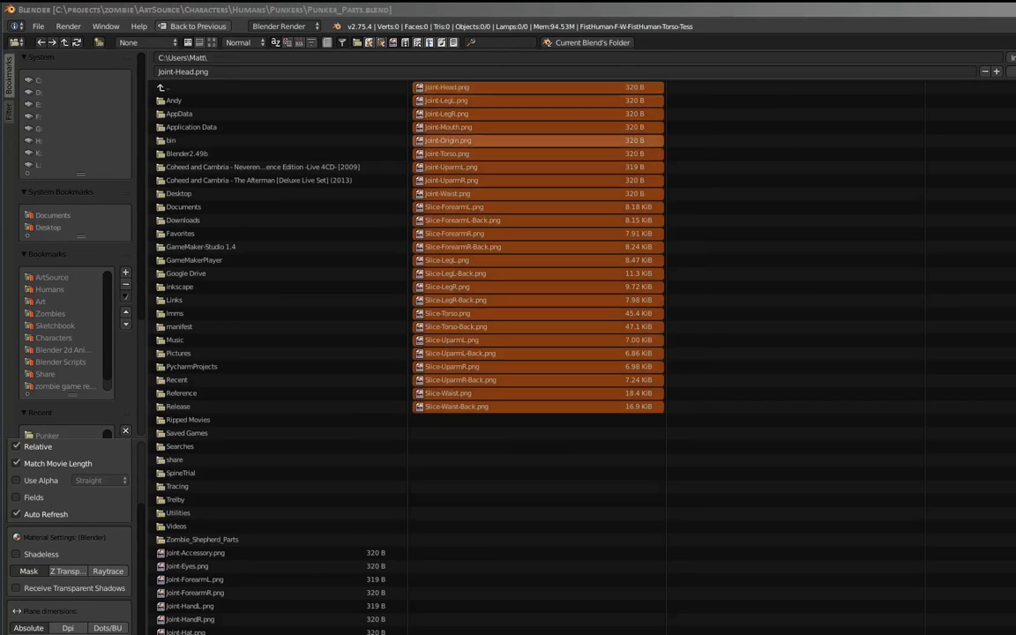
drag(255, 498, 370, 633)
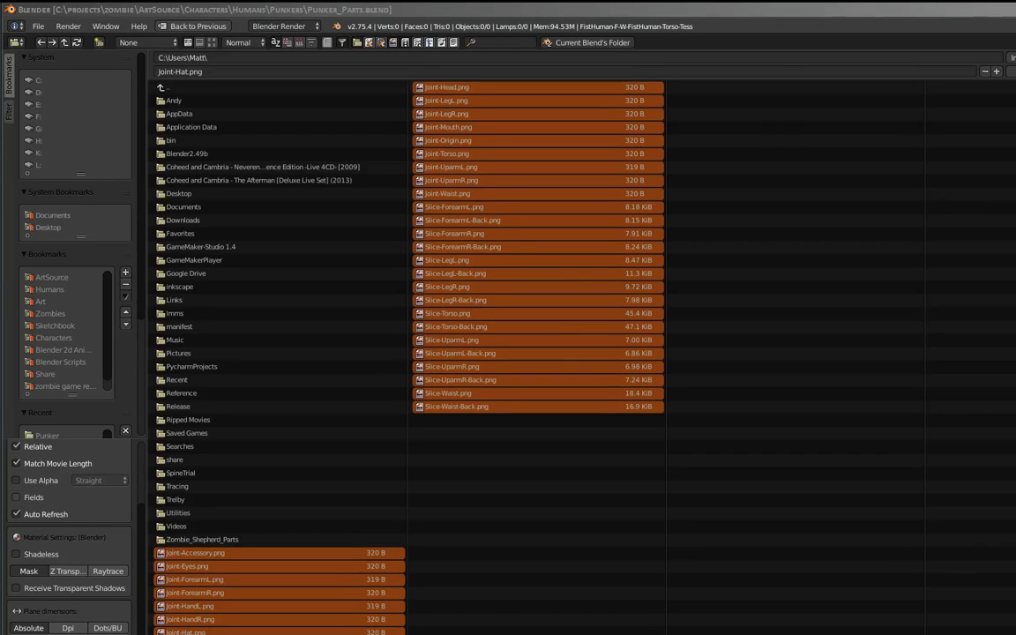
click(16, 480)
click(16, 554)
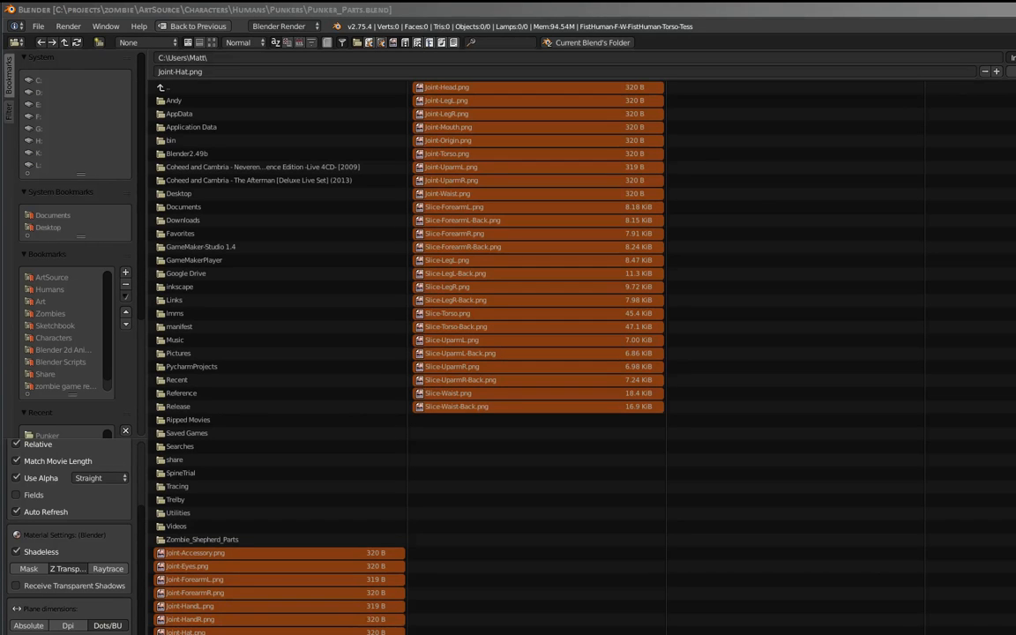
key(Return)
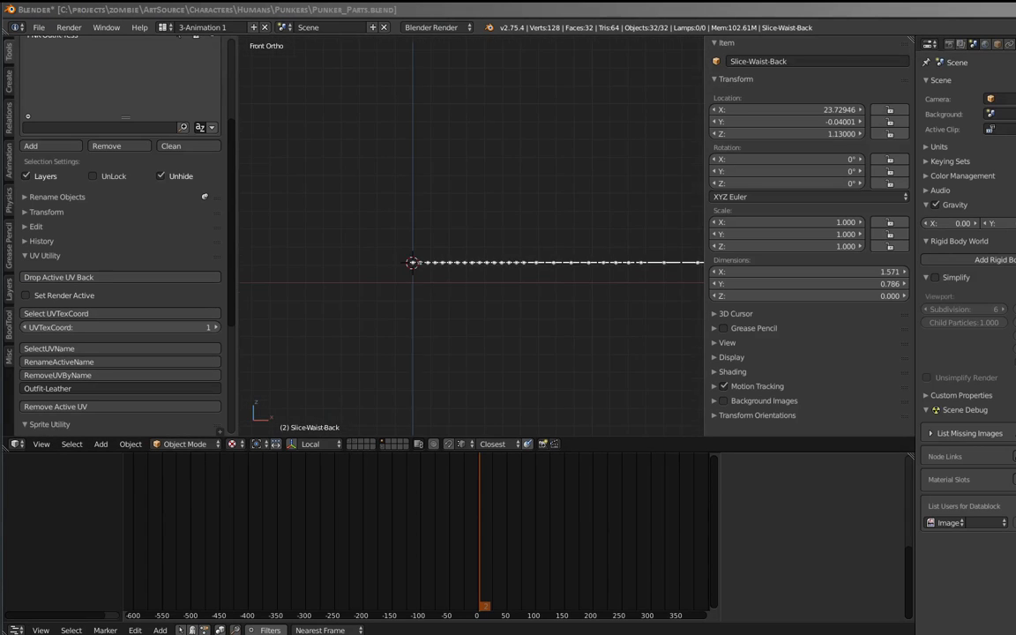
Collapse the UV Utility section and arrange the imported planes into the character with Sprite Utility's Position Sprites
mouse_move(477, 264)
mouse_down()
mouse_move(503, 220)
mouse_move(480, 260)
mouse_up()
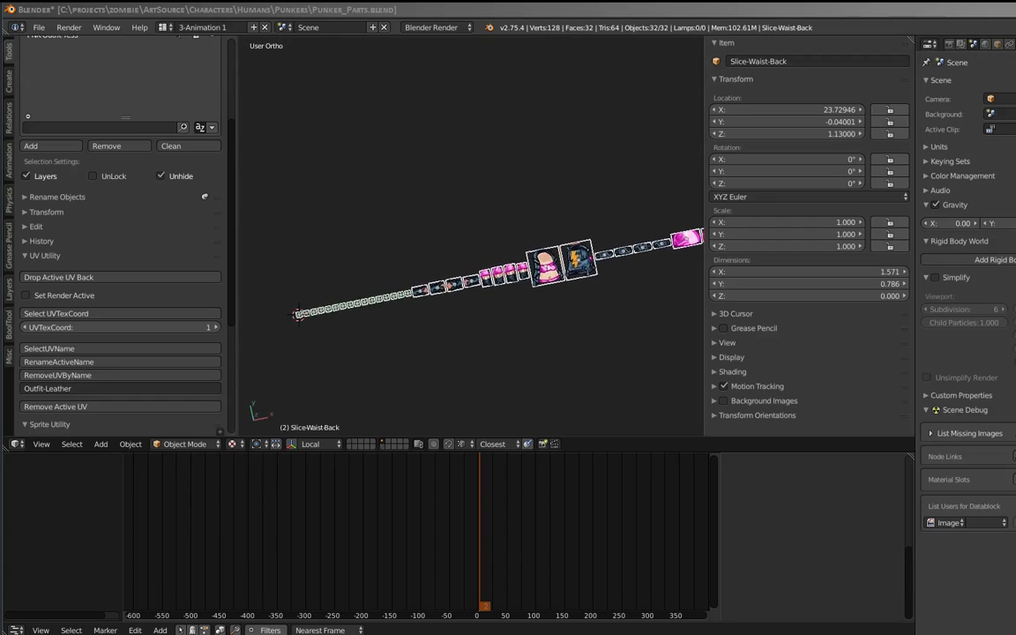
key(KP_1)
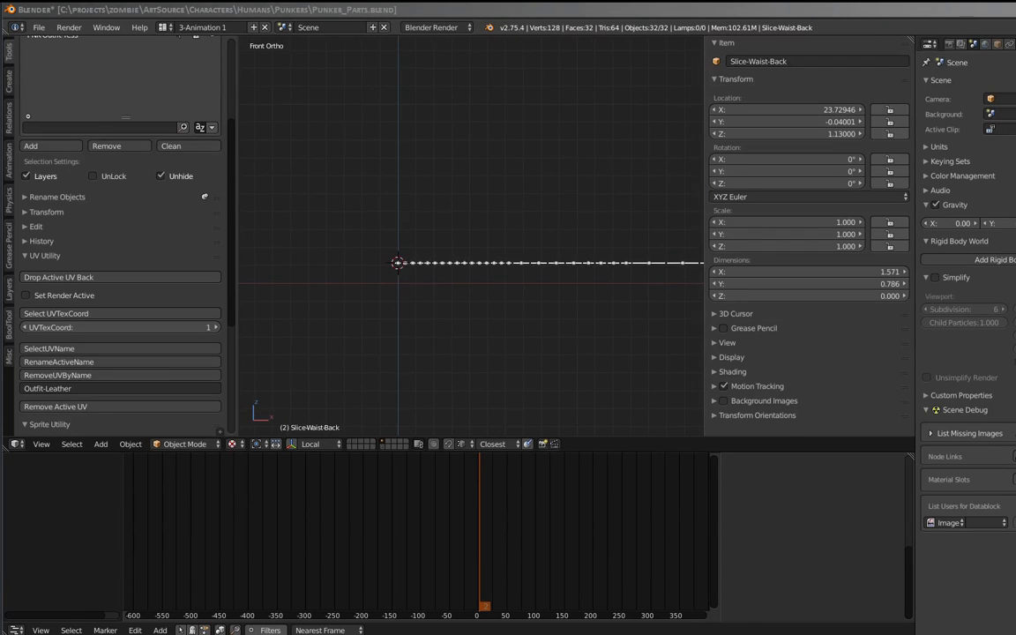
scroll(472, 238, up, 3)
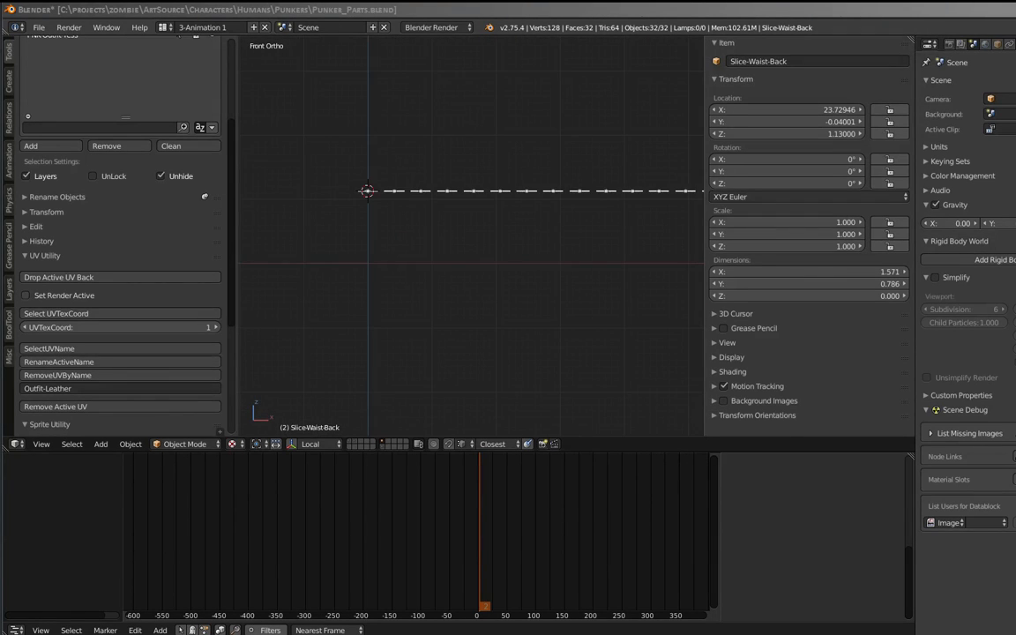
scroll(119, 238, down, 6)
scroll(119, 238, up, 1)
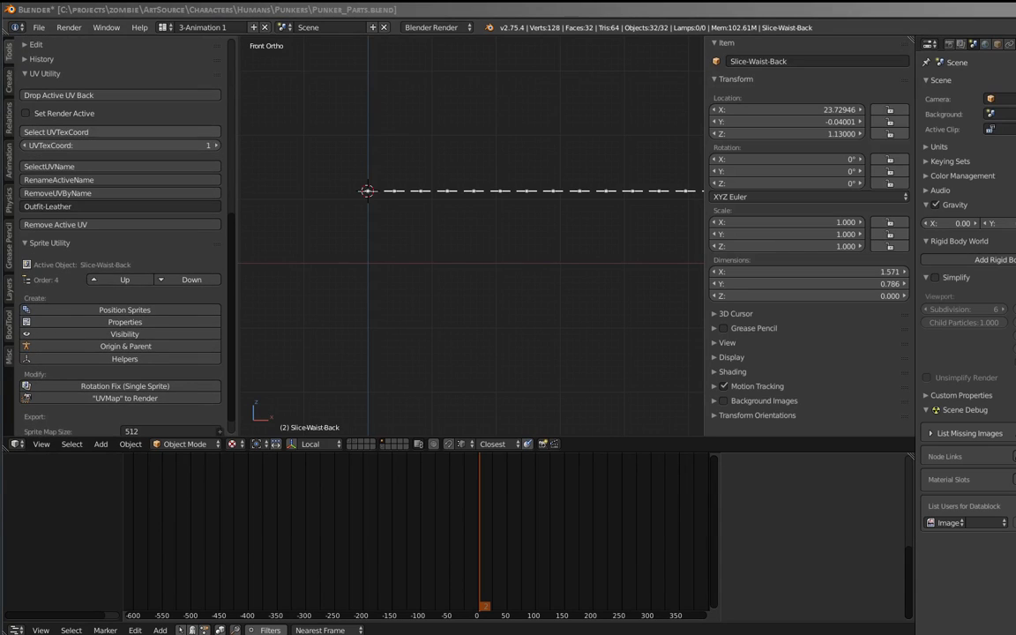
click(44, 74)
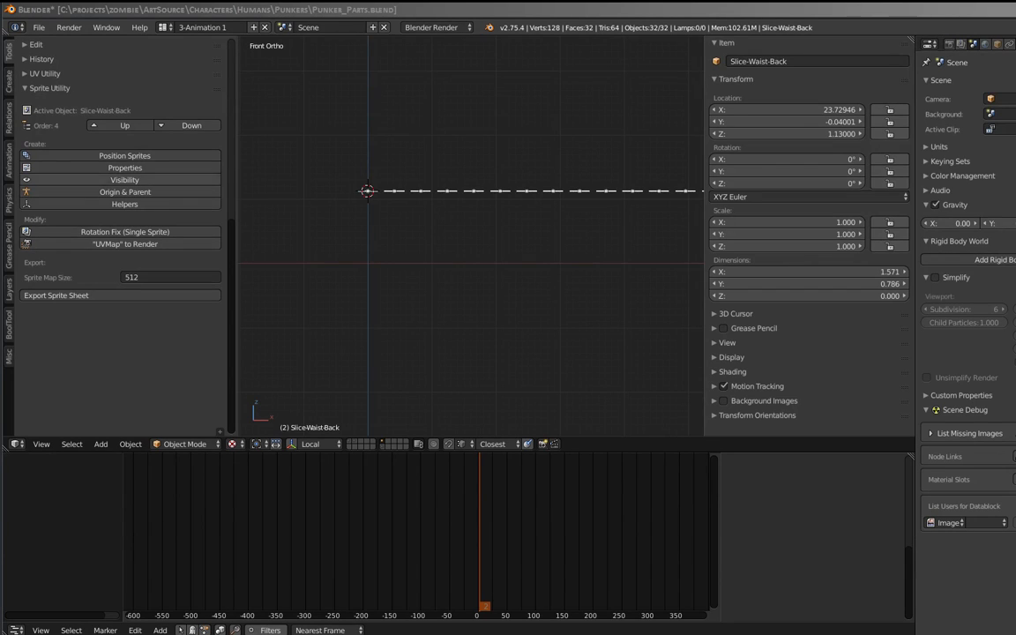
click(125, 155)
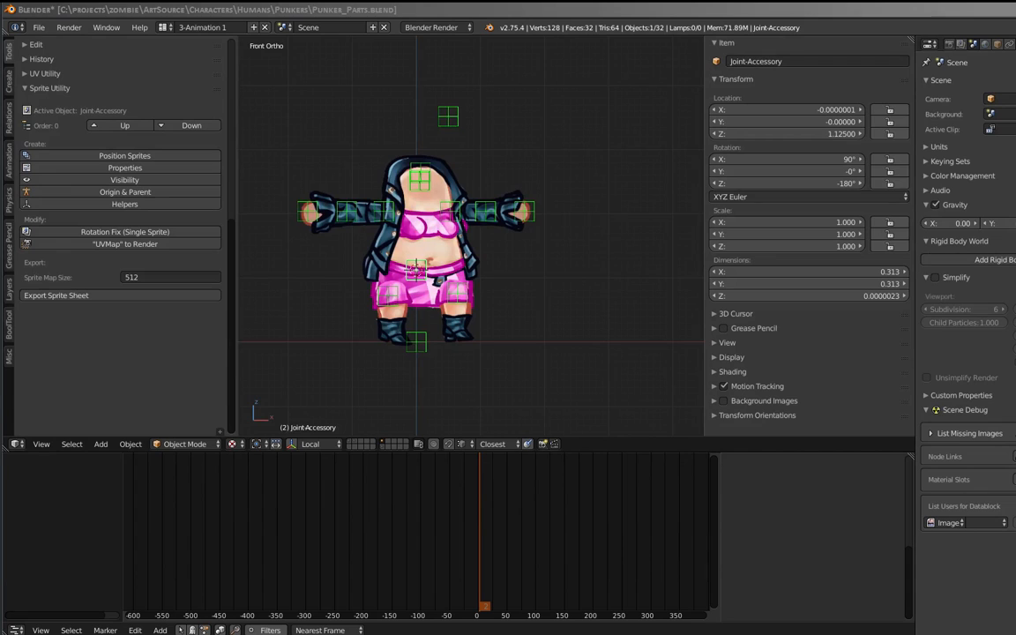
Select the left leg sprite and examine how the positioned sprites and joint markers line up from the front
scroll(470, 235, up, 4)
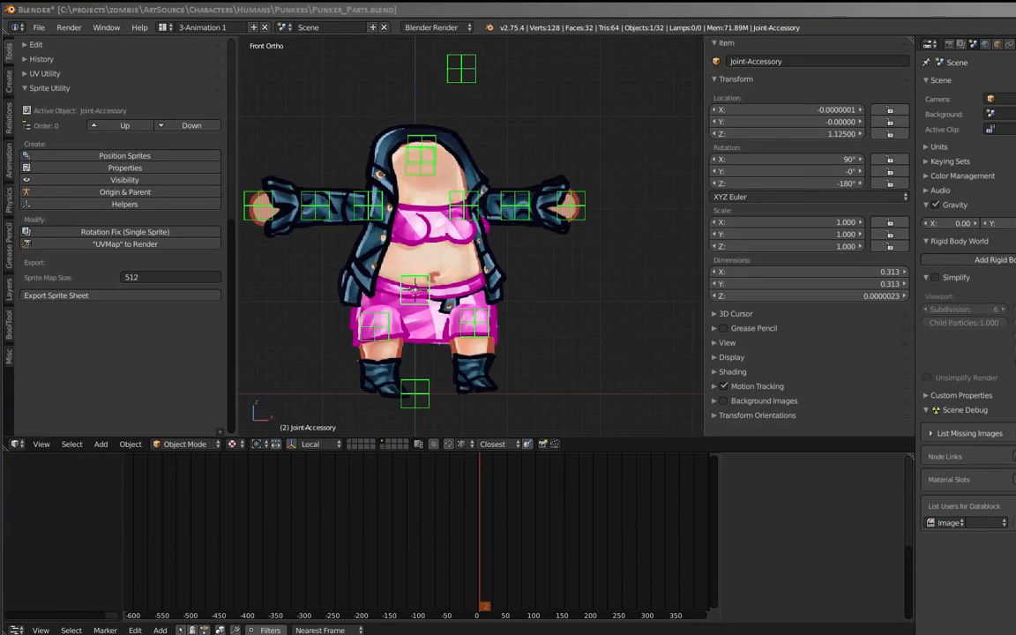
right_click(414, 289)
right_click(415, 289)
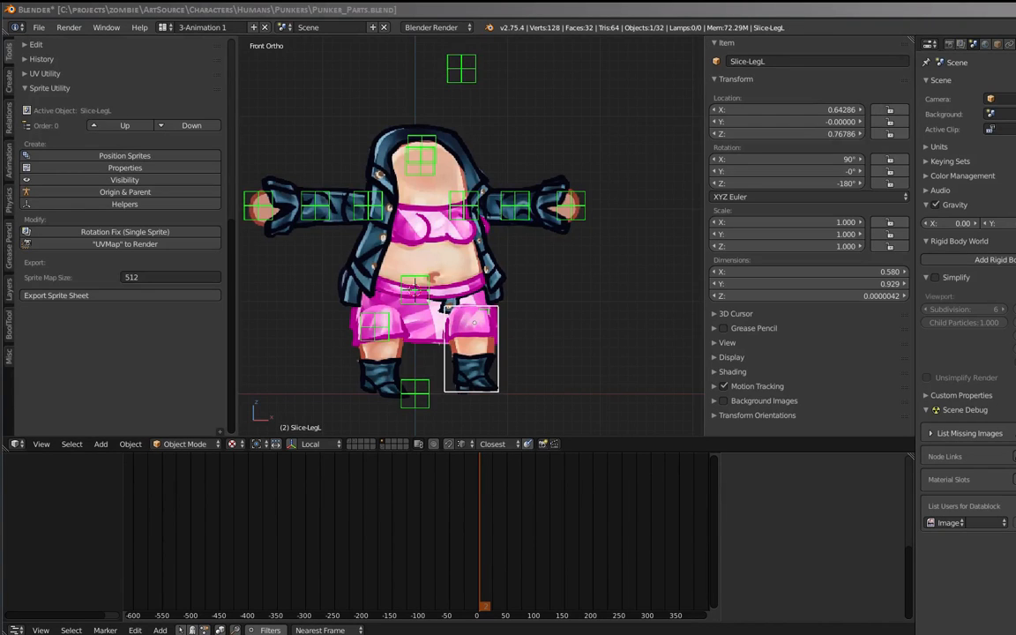
scroll(470, 235, up, 4)
scroll(470, 234, down, 3)
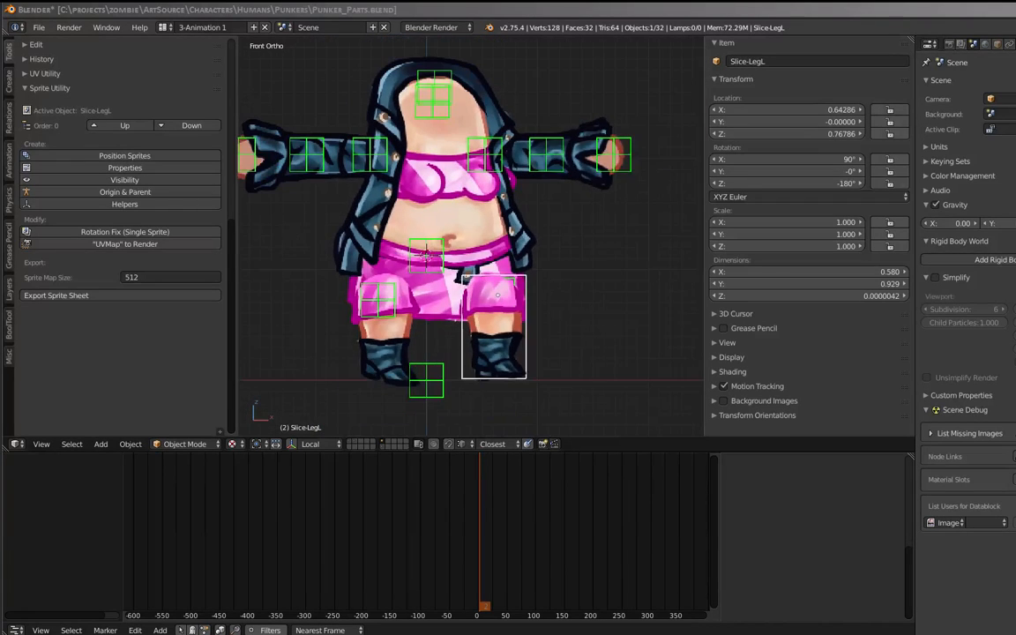
scroll(470, 235, up, 1)
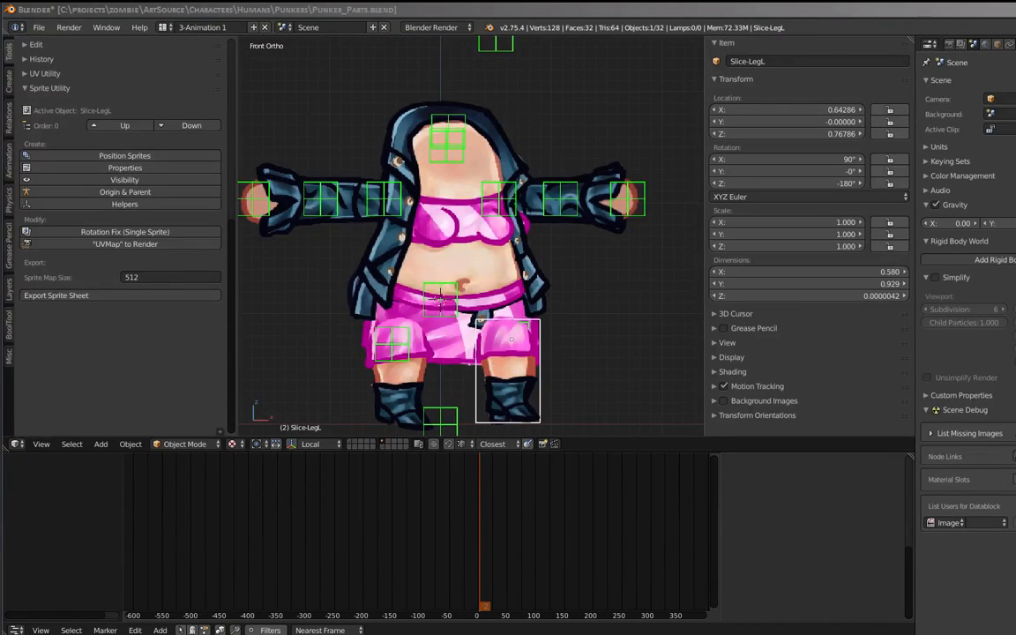
scroll(470, 235, down, 2)
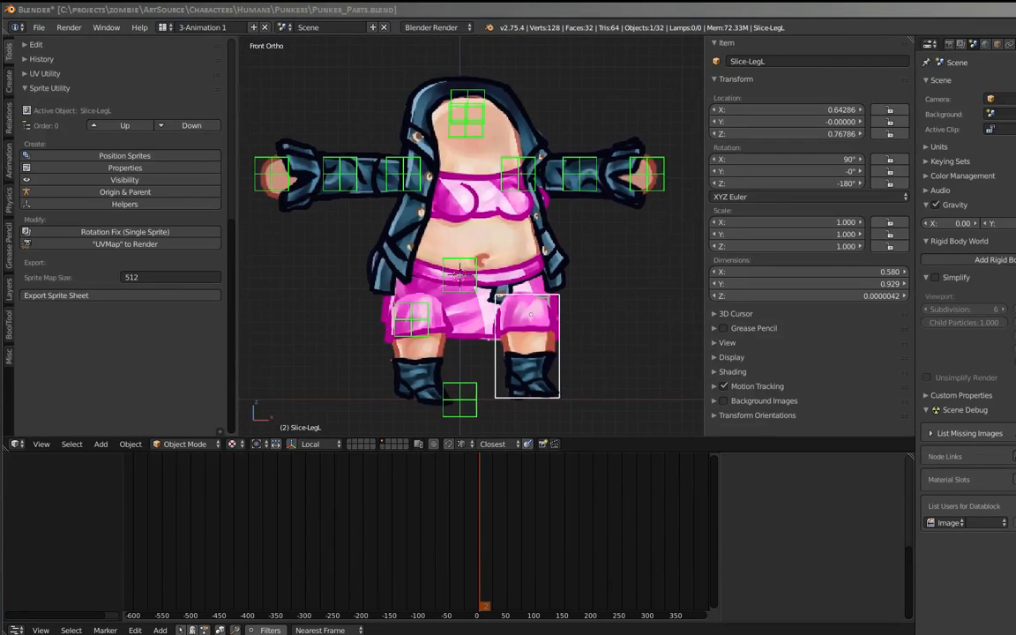
scroll(470, 235, up, 2)
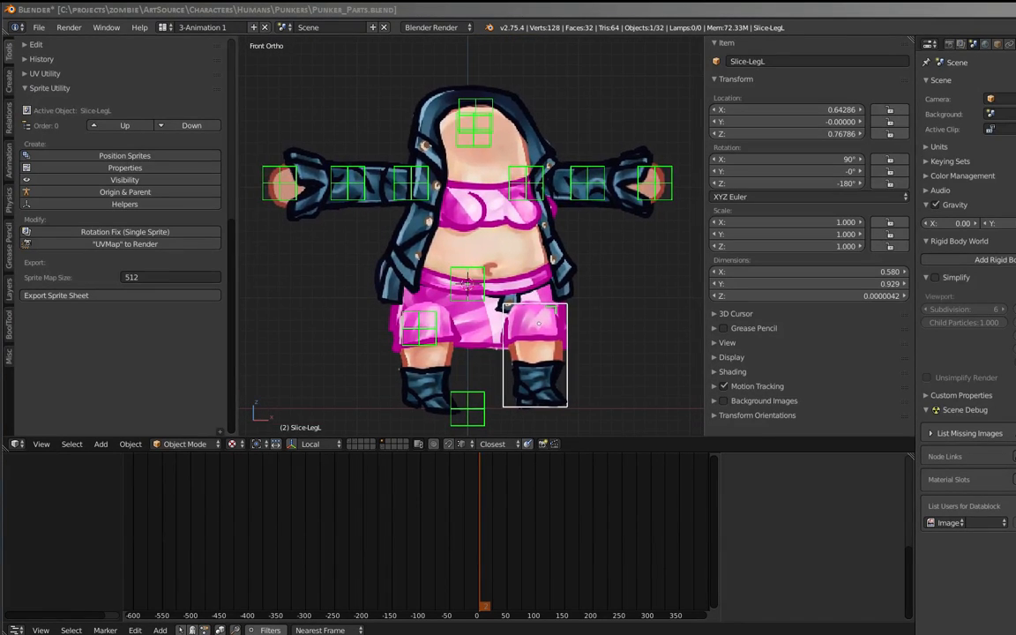
scroll(470, 235, up, 2)
scroll(470, 235, down, 2)
drag(470, 234, 467, 269)
key(KP_1)
scroll(458, 300, up, 3)
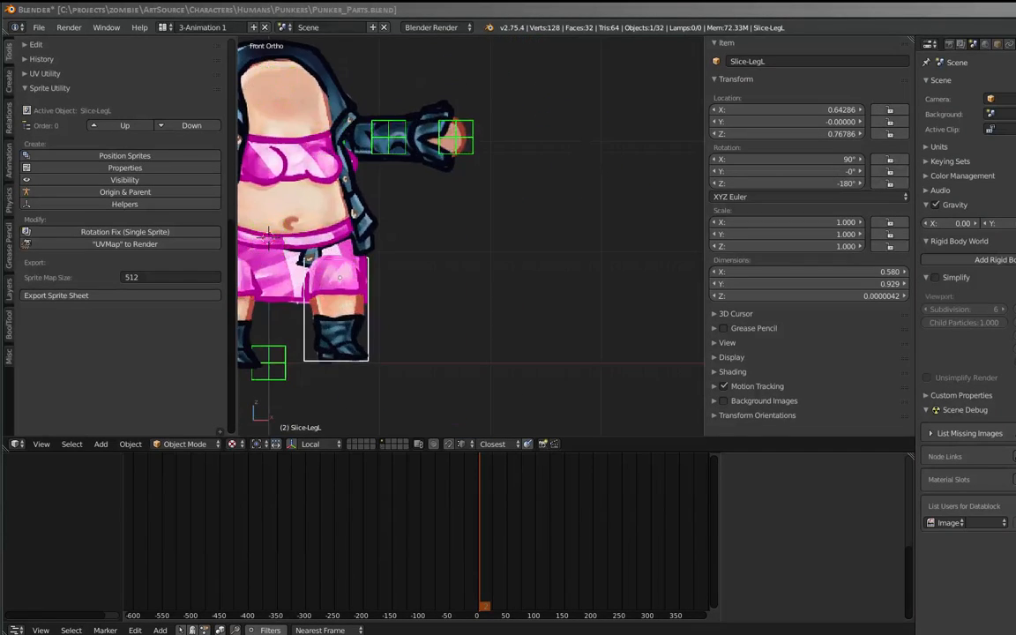
scroll(463, 265, up, 1)
scroll(463, 265, up, 2)
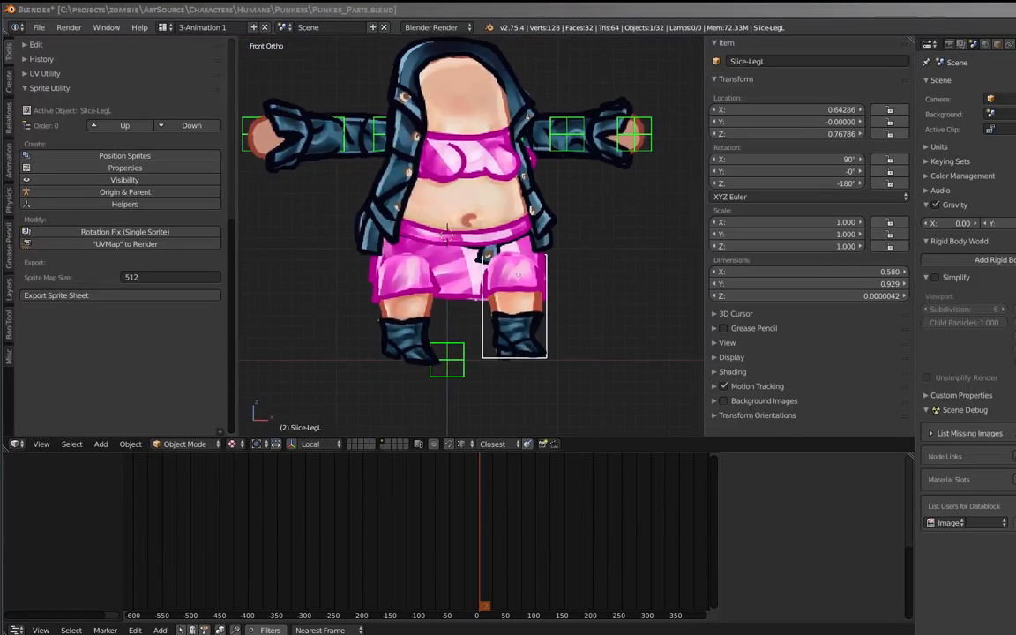
scroll(440, 234, down, 3)
scroll(446, 234, up, 2)
scroll(446, 231, down, 1)
scroll(445, 231, up, 1)
Examine the depth layering of the sprite planes from the side and return to the front view
key(KP_6)
key(KP_6)
key(KP_6)
key(KP_6)
key(KP_6)
key(KP_6)
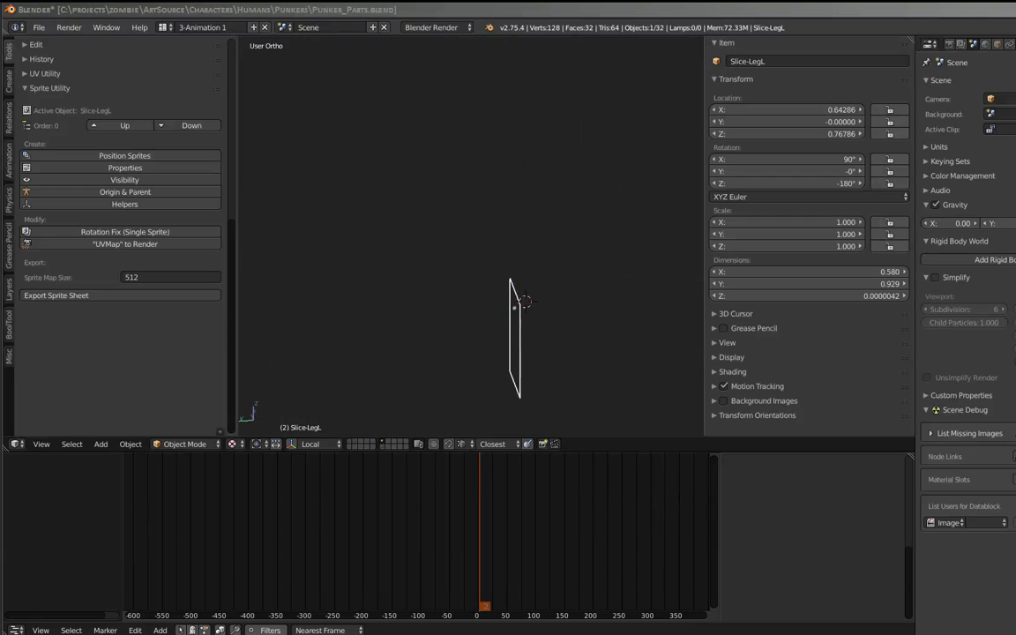
key(KP_4)
key(KP_4)
key(KP_4)
key(KP_4)
key(KP_4)
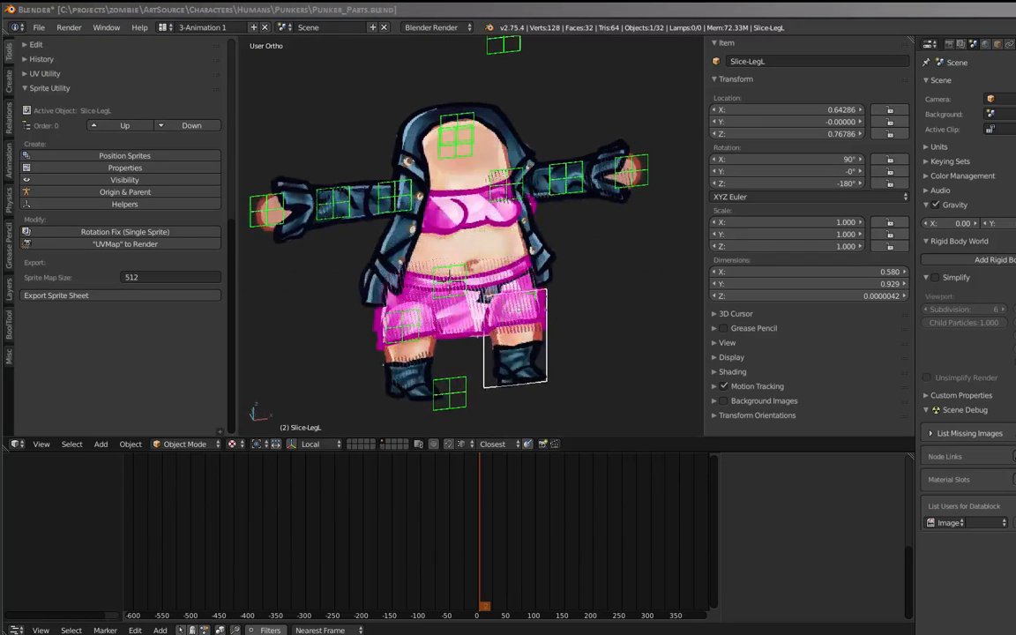
key(KP_1)
scroll(459, 231, up, 2)
scroll(459, 231, down, 2)
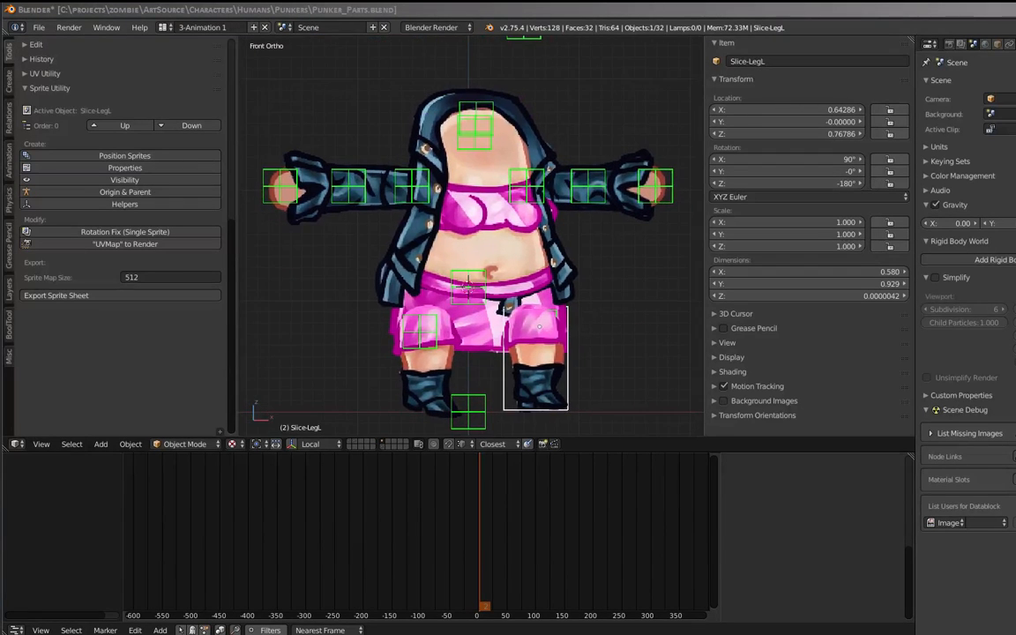
key(ctrl+KP_6)
key(ctrl+KP_2)
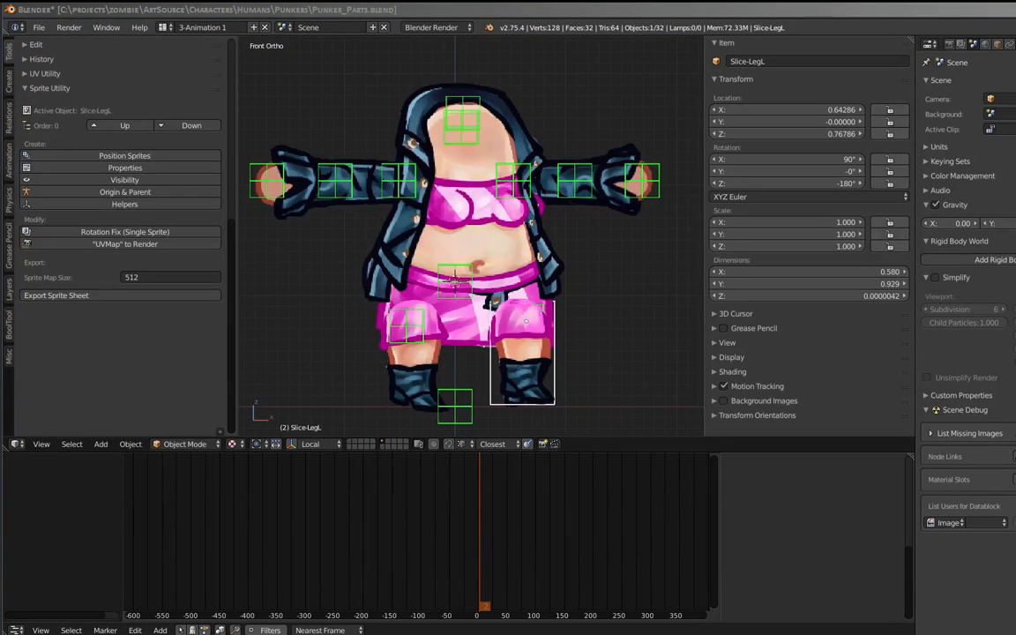
Try rotating the Slice-LegL-Back sprite around its origin at the left leg joint, and cancel the rotation
scroll(441, 247, up, 2)
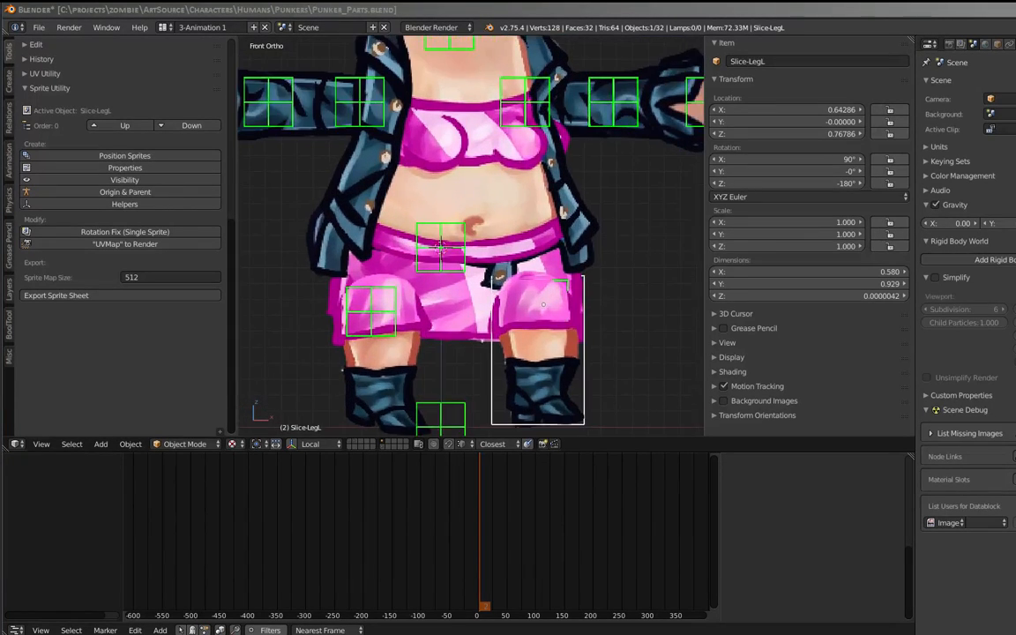
right_click(441, 247)
key(h)
right_click(542, 309)
key(r)
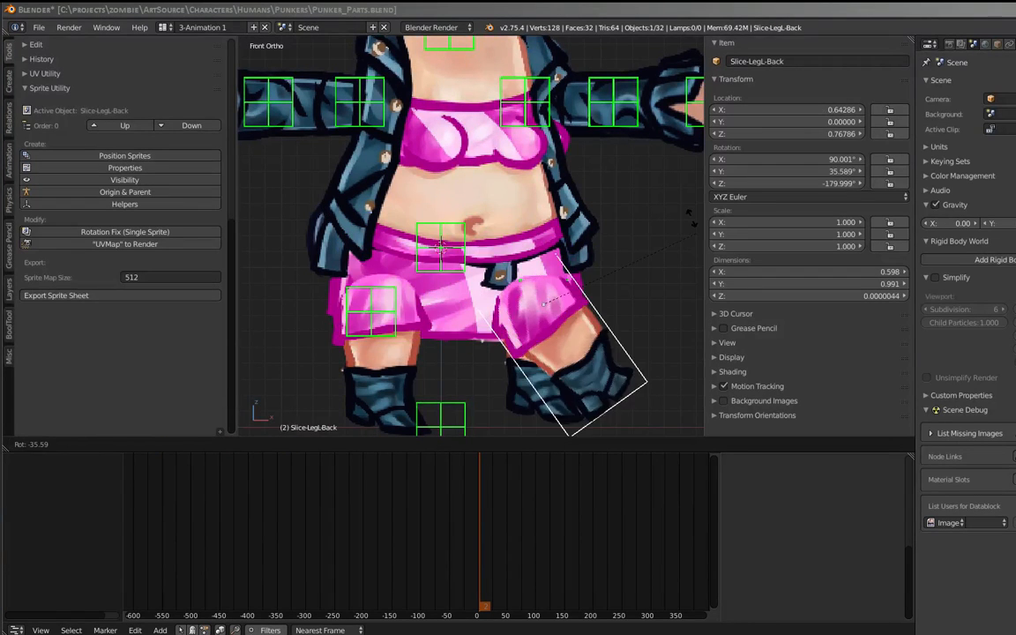
key(Escape)
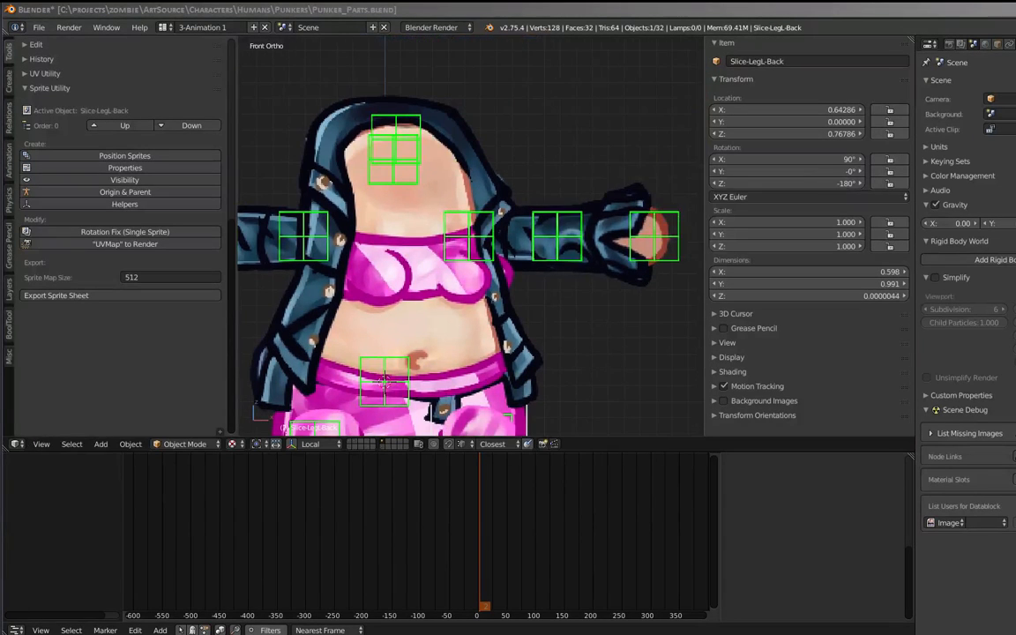
Try rotating the left upper arm and forearm back sprites around their joint origins, and cancel the rotation
right_click(516, 216)
key(r)
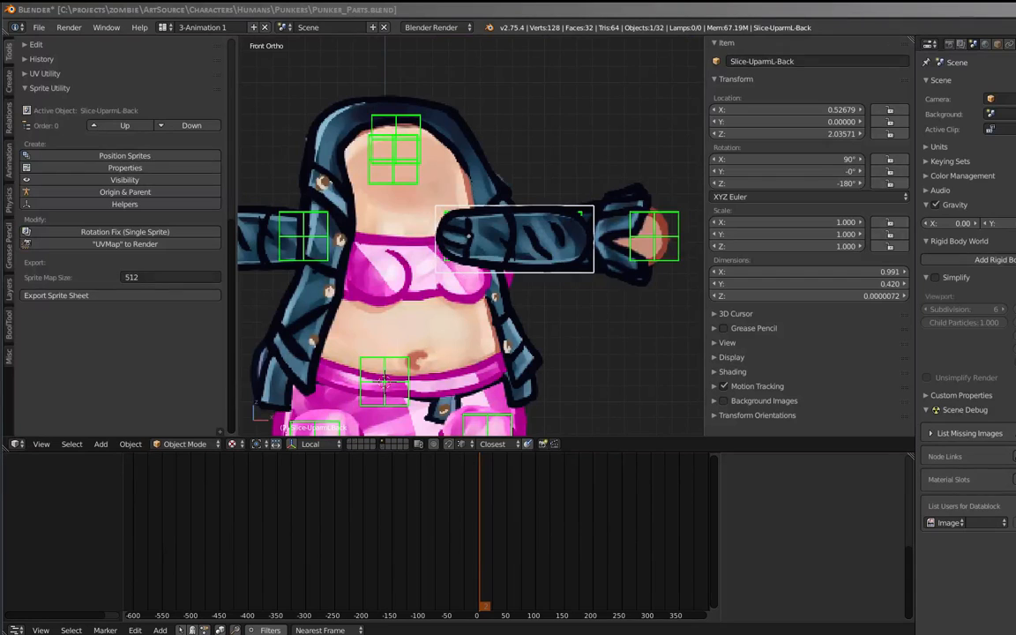
right_click(633, 231)
key(r)
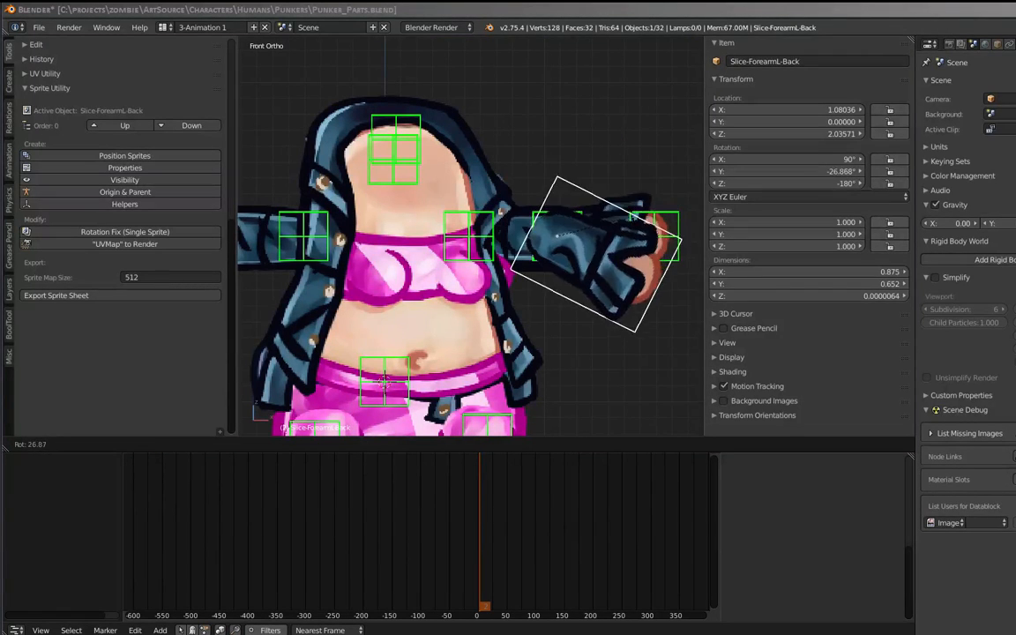
key(Escape)
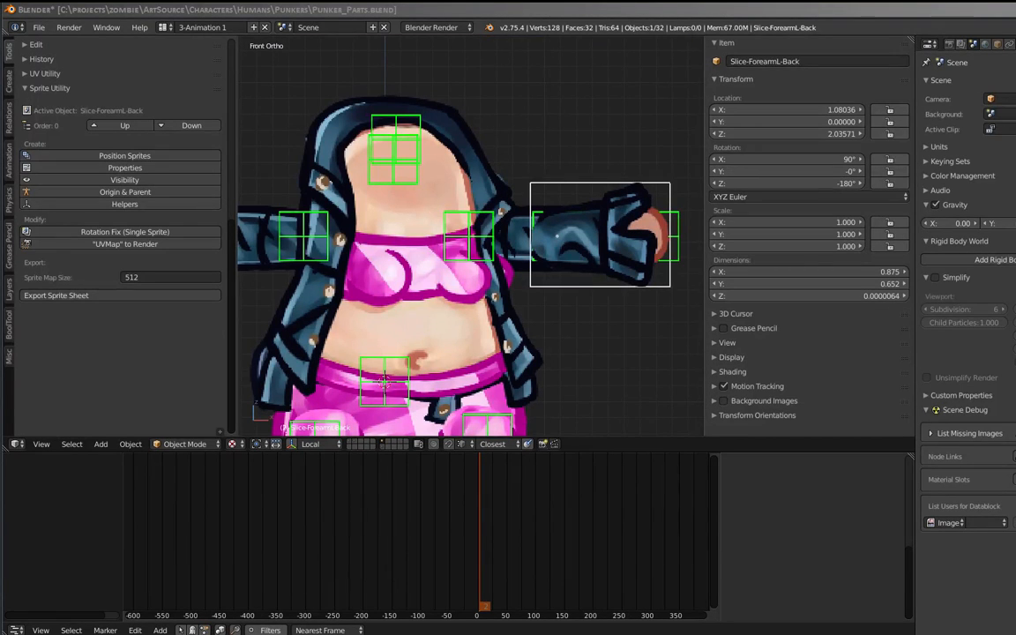
Try rotating the Slice-UparmL-Back sprite around its shoulder origin again, and cancel the rotation
scroll(385, 379, down, 3)
scroll(384, 379, up, 3)
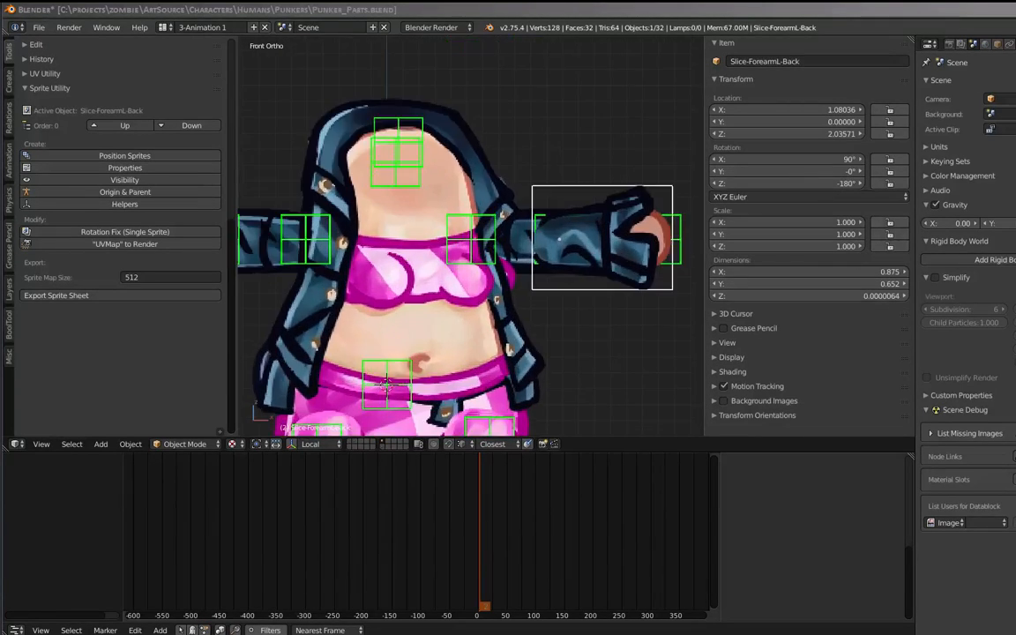
right_click(415, 231)
key(r)
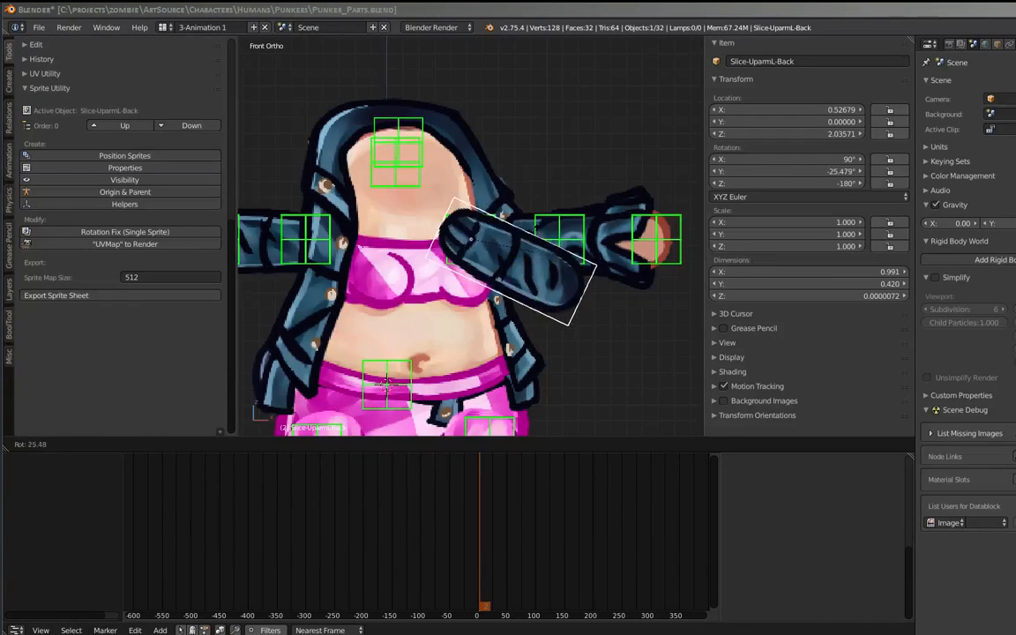
right_click(371, 412)
scroll(371, 412, up, 1)
scroll(372, 412, up, 1)
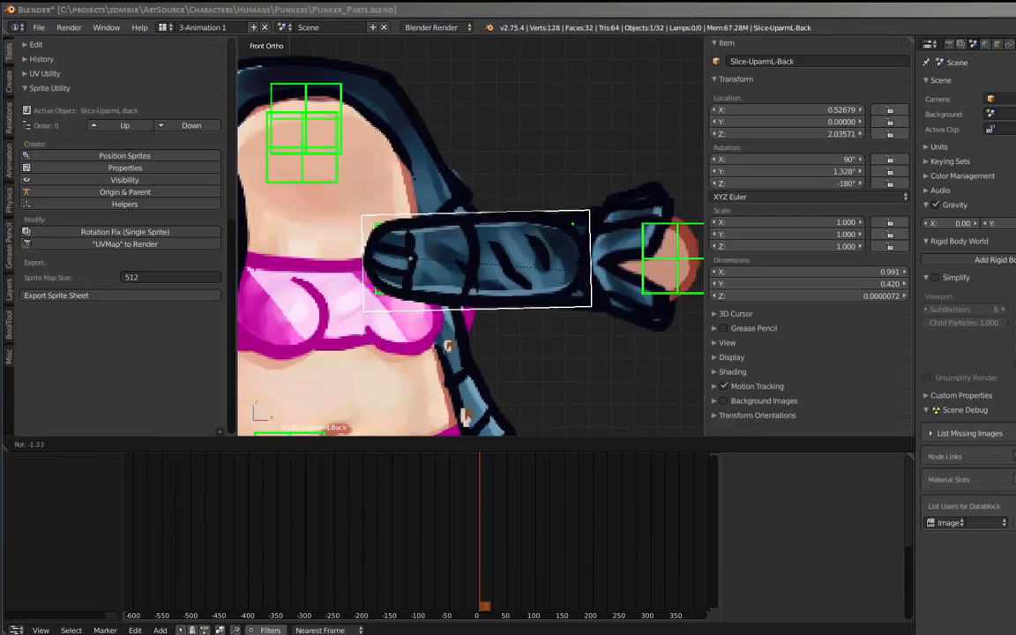
key(r)
right_click(466, 416)
Deselect all sprites, examine the assembled character from an oblique angle and return to the front view
scroll(466, 417, down, 4)
scroll(466, 416, up, 1)
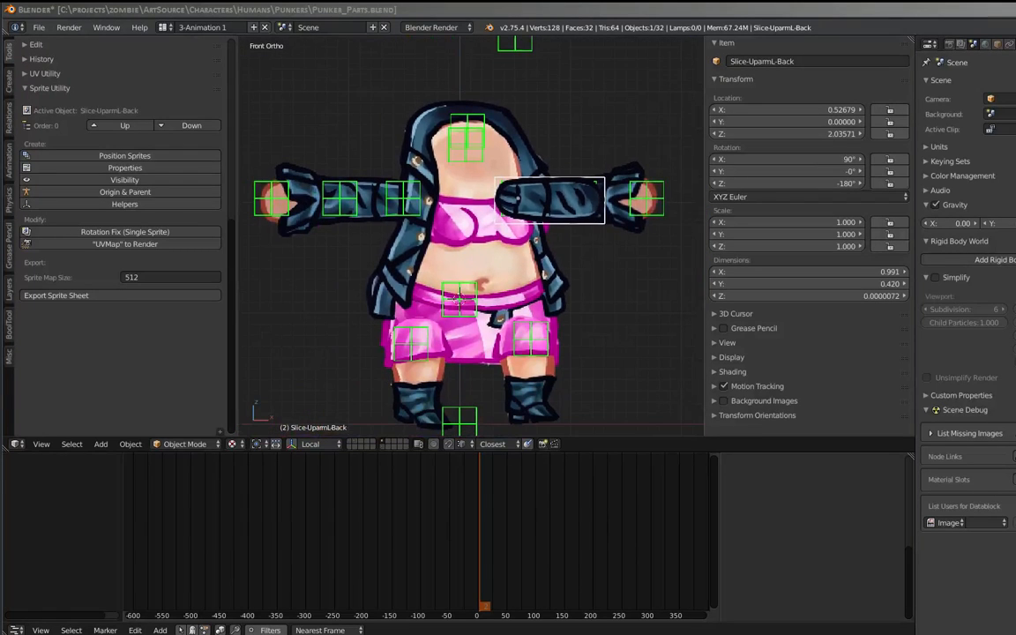
scroll(465, 416, up, 1)
scroll(465, 416, down, 1)
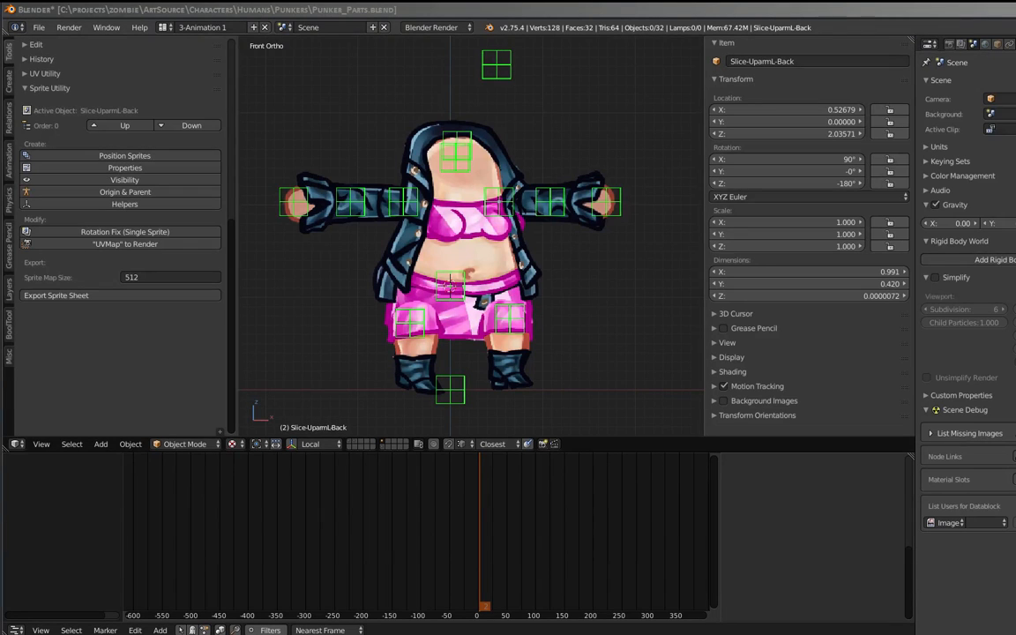
scroll(450, 220, right, 2)
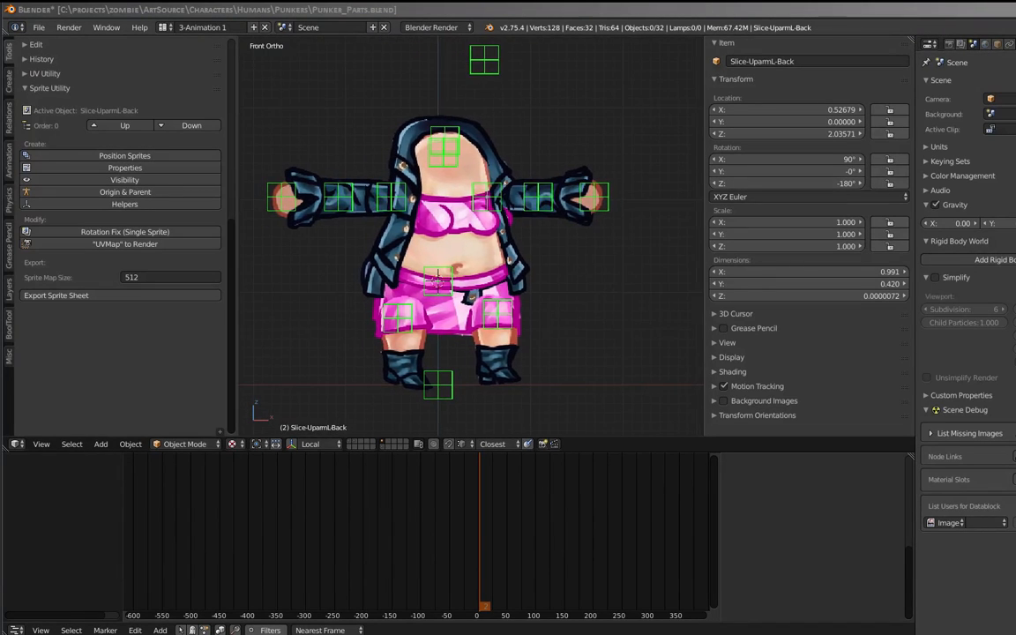
drag(458, 247, 511, 309)
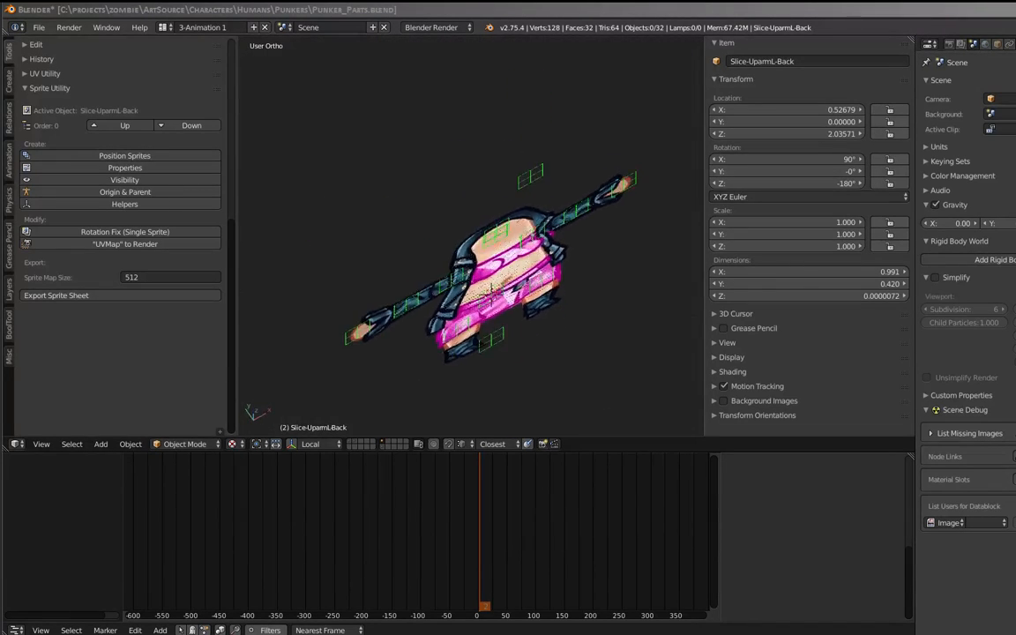
key(KP_1)
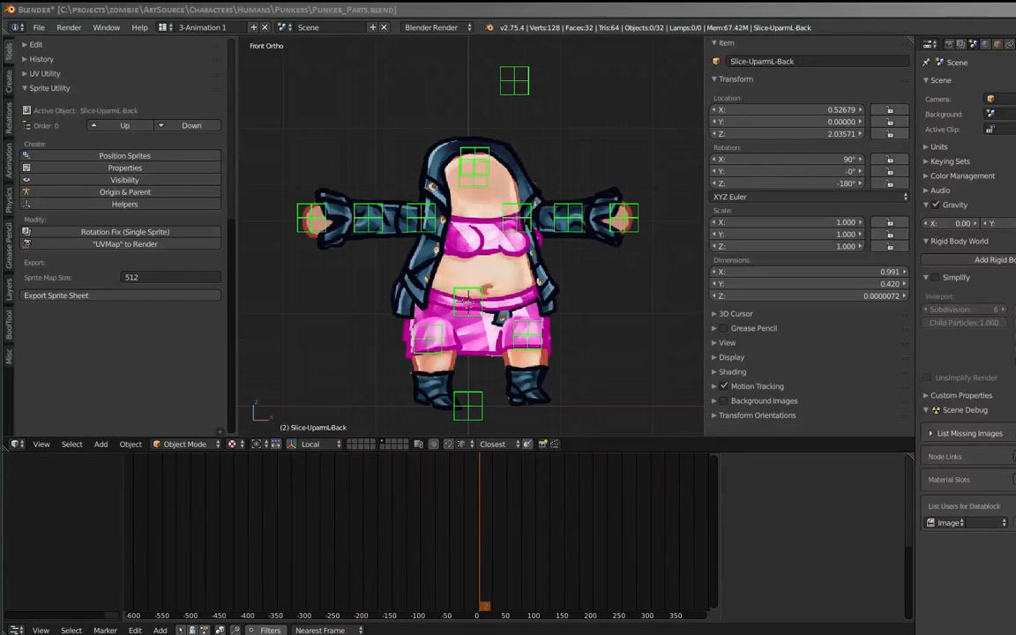